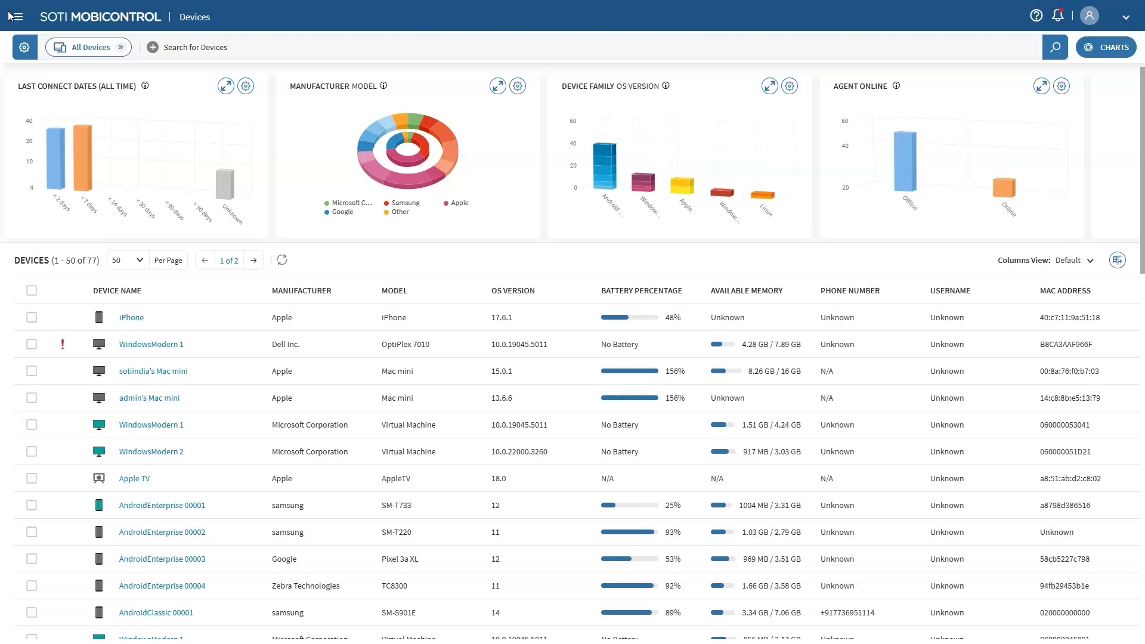
Step: Open the SOTI VPN page under MobiControl Services in Global Settings
click(15, 19)
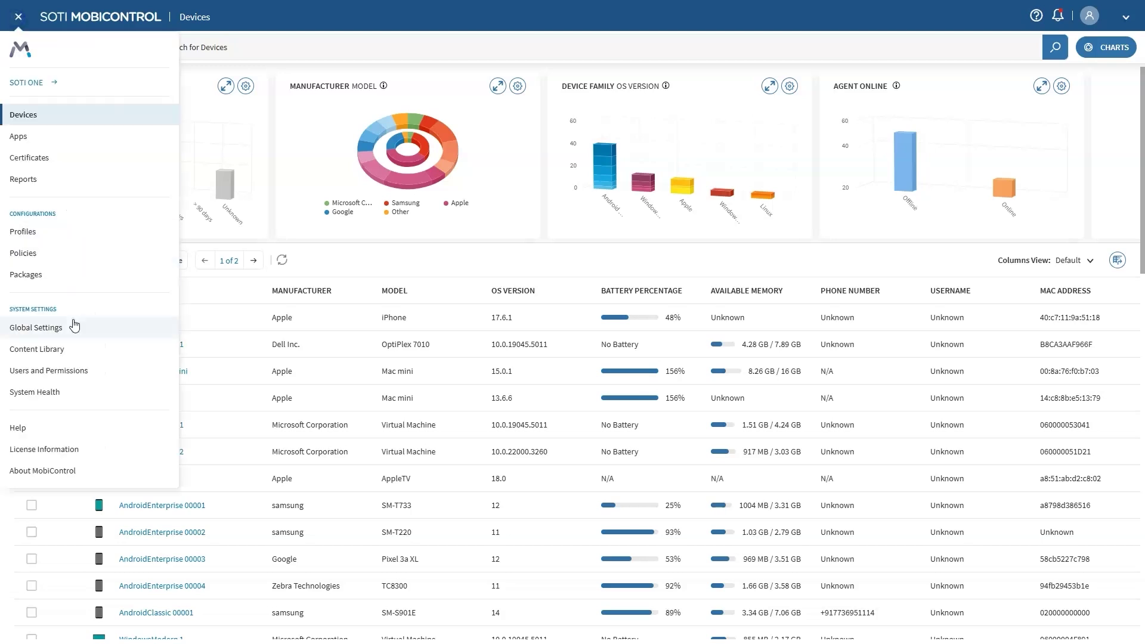
click(74, 327)
scroll(89, 537, down, 3)
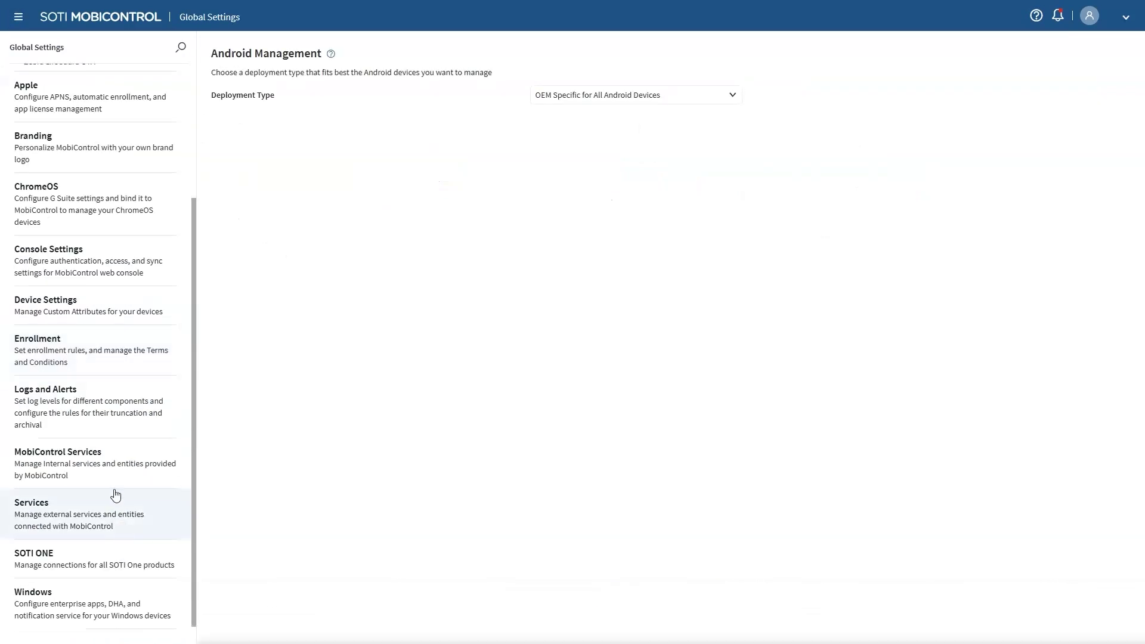
click(112, 469)
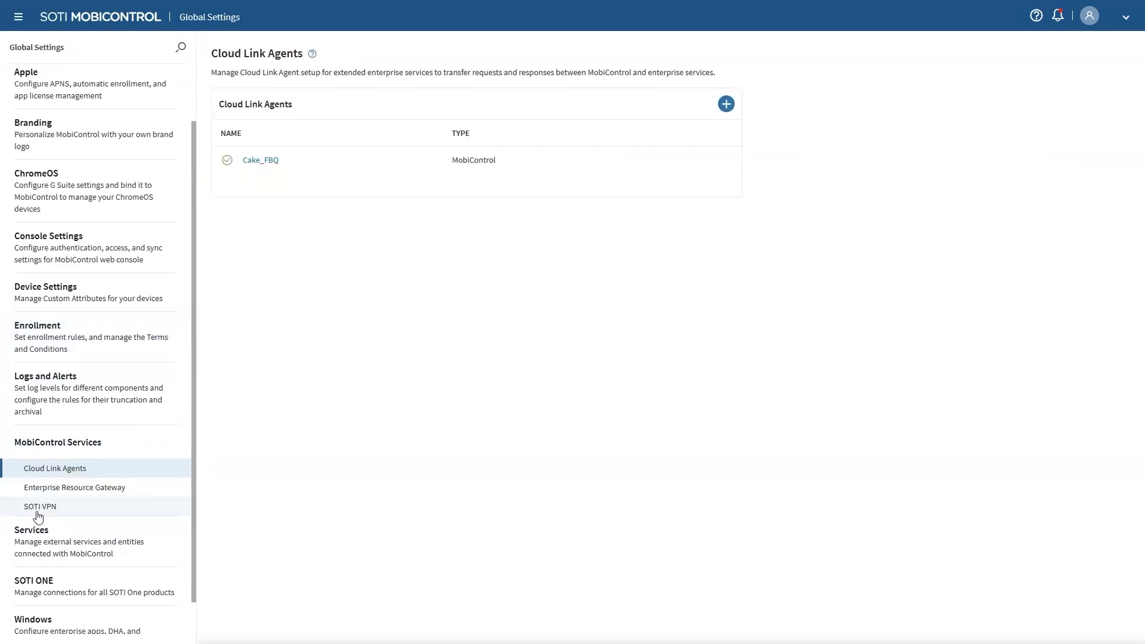
click(46, 508)
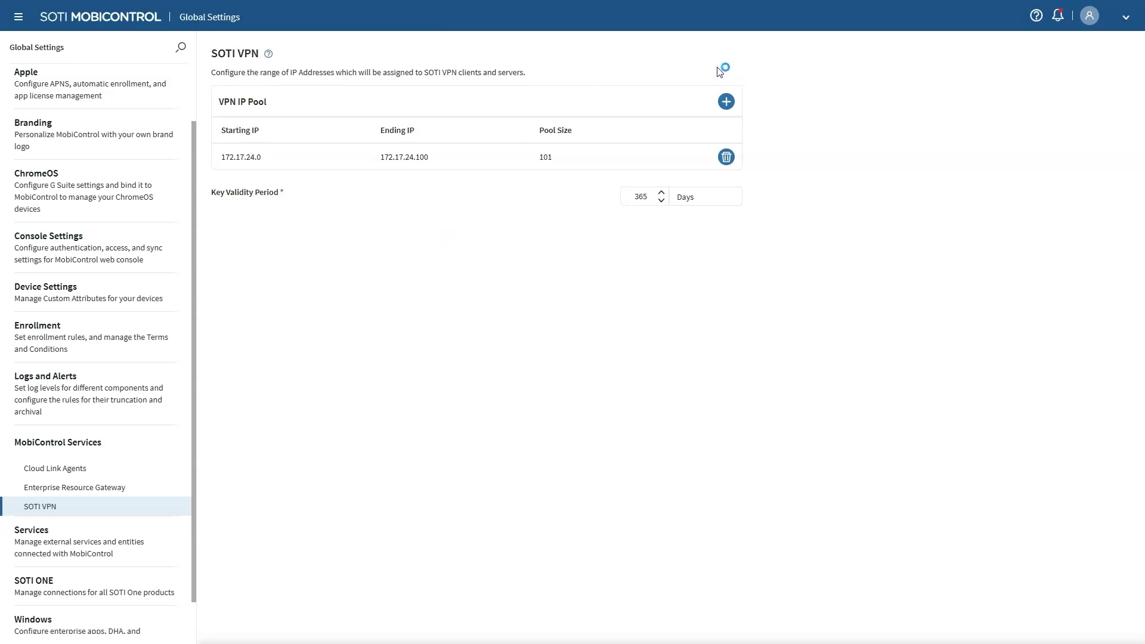
Step: Add a VPN IP pool from 172.17.70.8 to 172.17.71.254 and save it
click(726, 102)
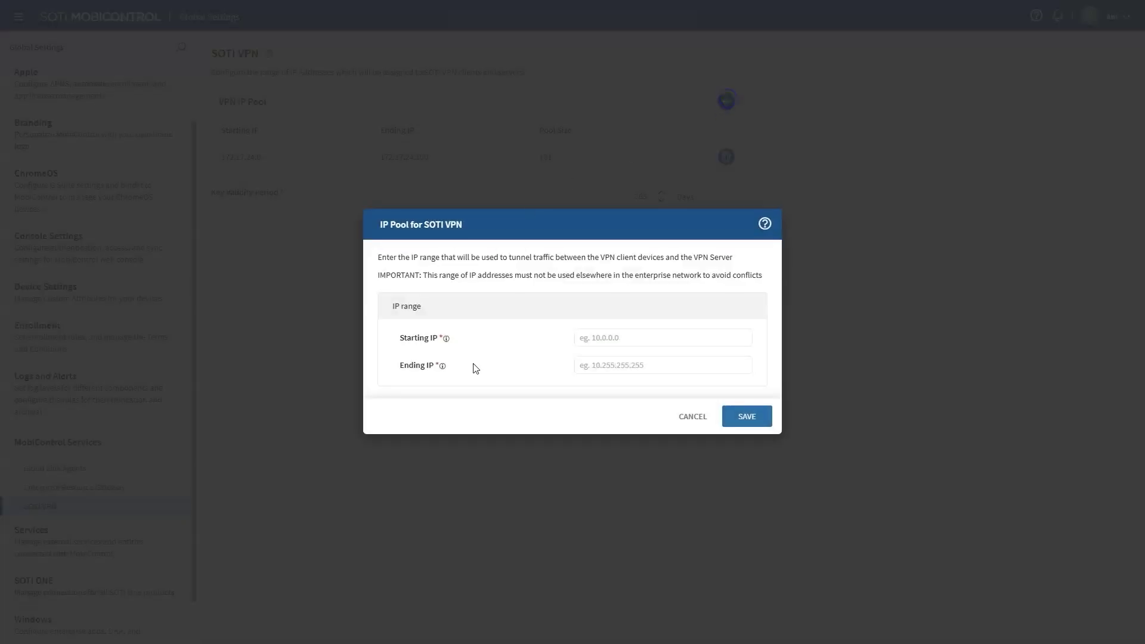
click(623, 338)
text(172.17.70.8)
click(620, 368)
text(172.17.71.254)
click(754, 415)
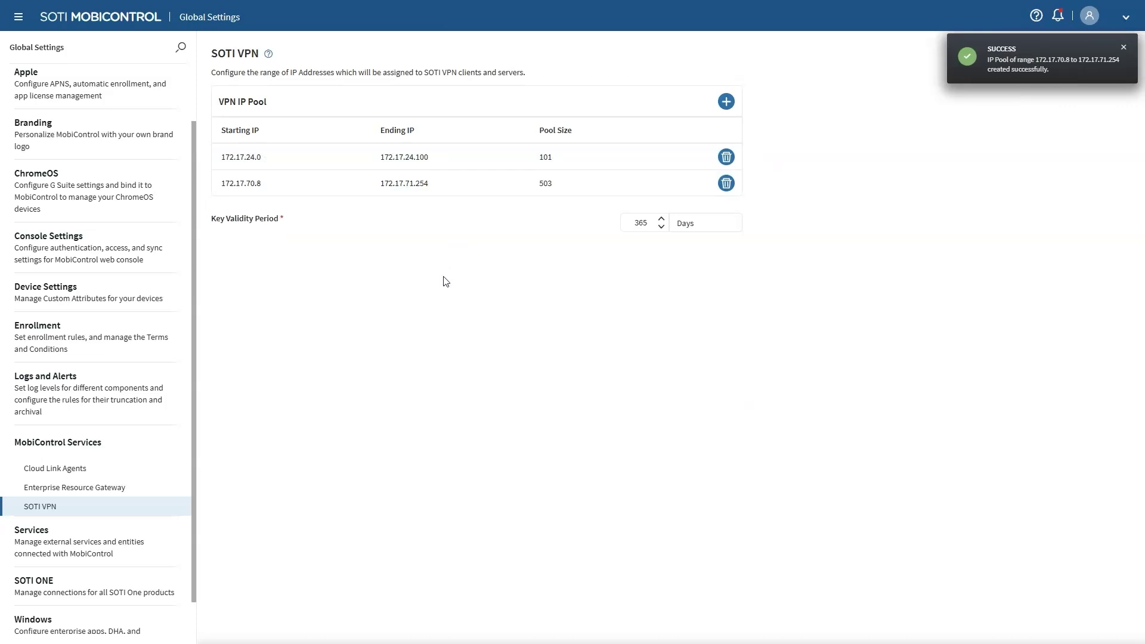
Step: Start a new Windows SOTI VPN Server enrollment policy from Policies > Enrollment
click(19, 18)
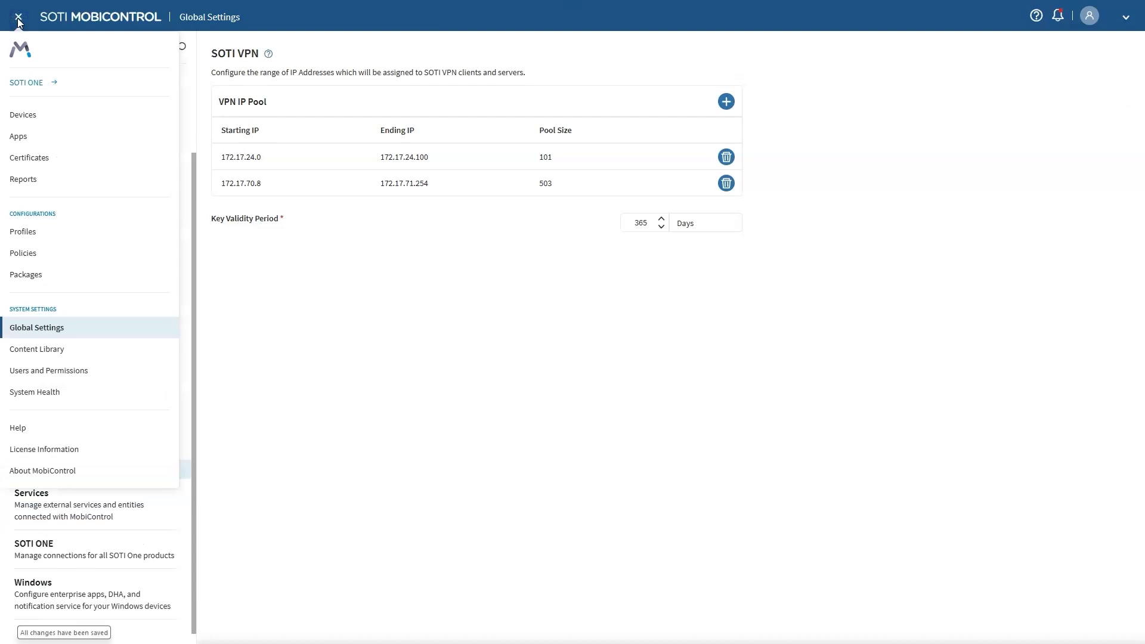
click(35, 255)
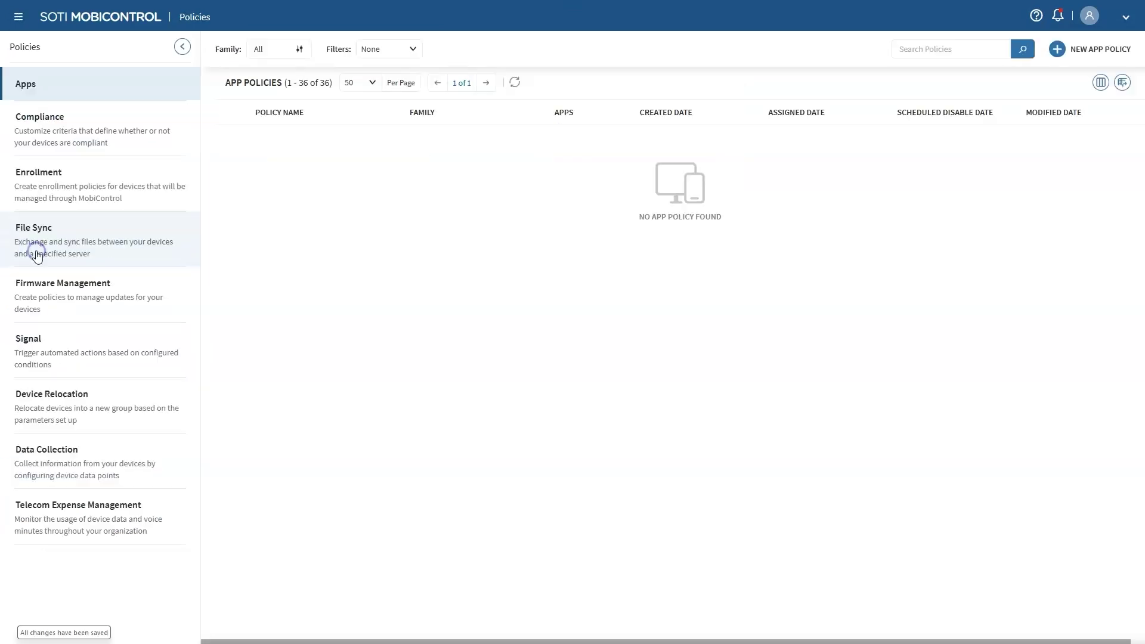
click(61, 191)
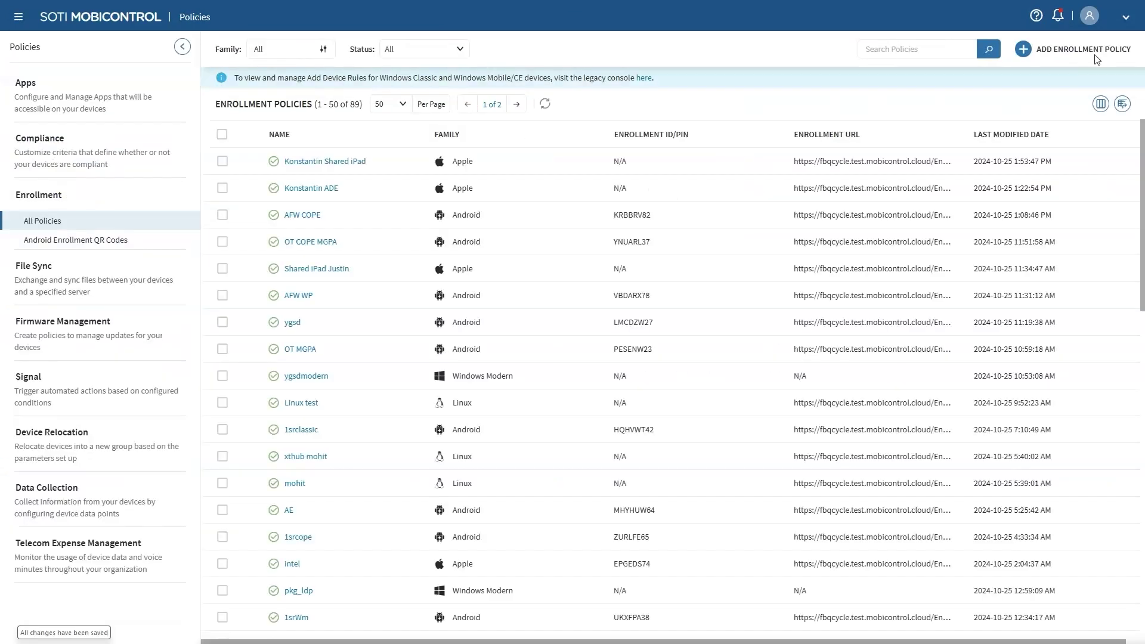
click(1024, 51)
click(589, 356)
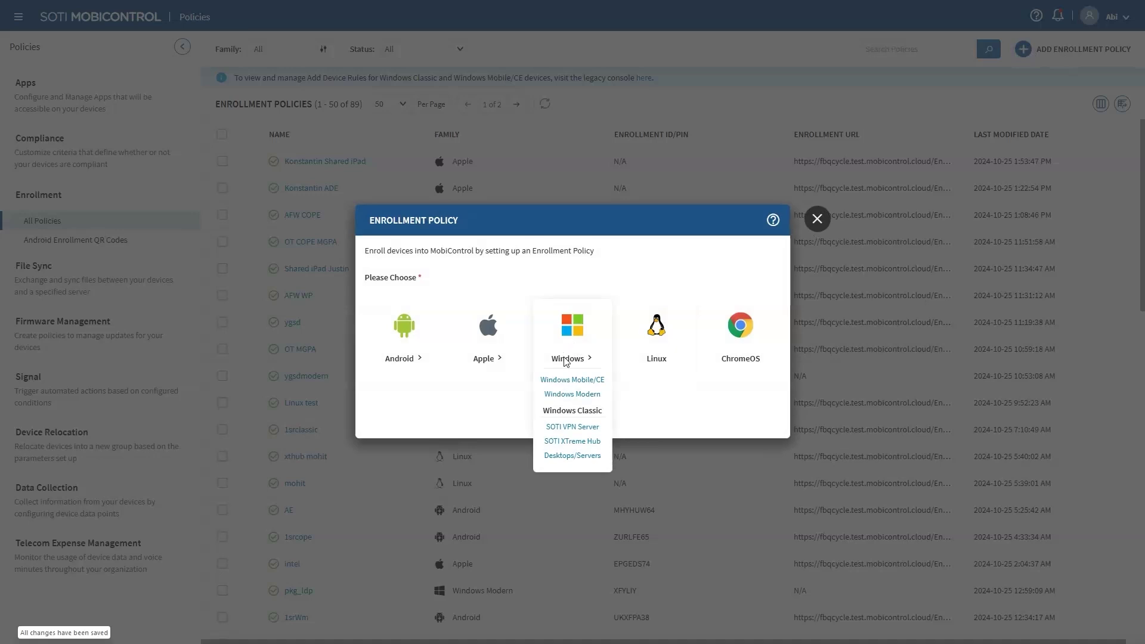
click(569, 428)
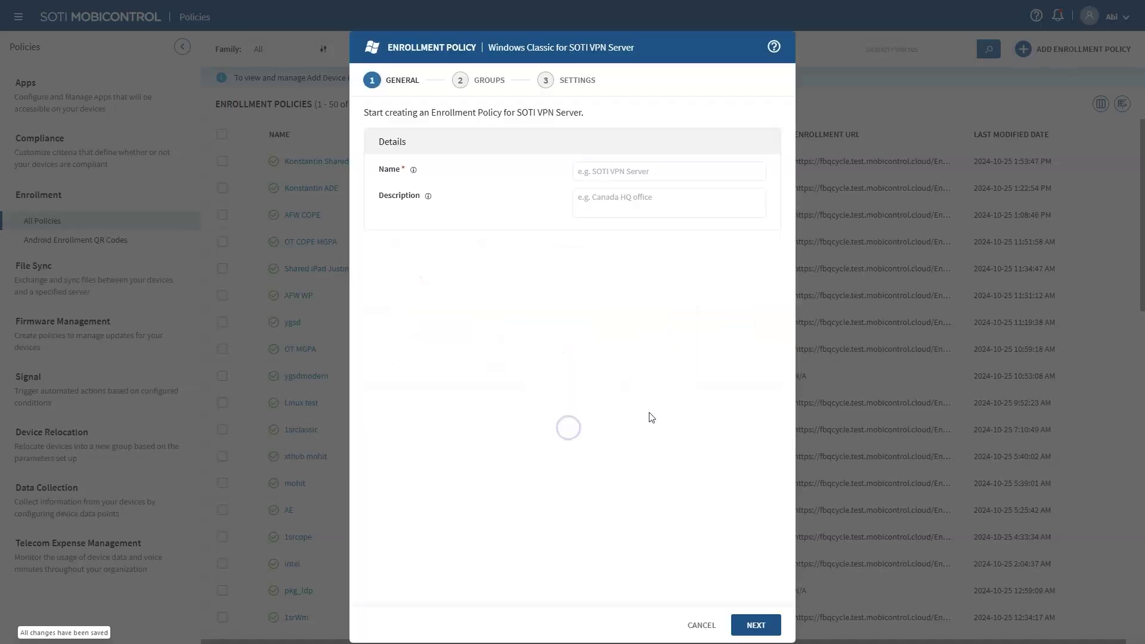
Step: Name the enrollment policy 'SOTI VPN' and continue to the groups step
click(617, 172)
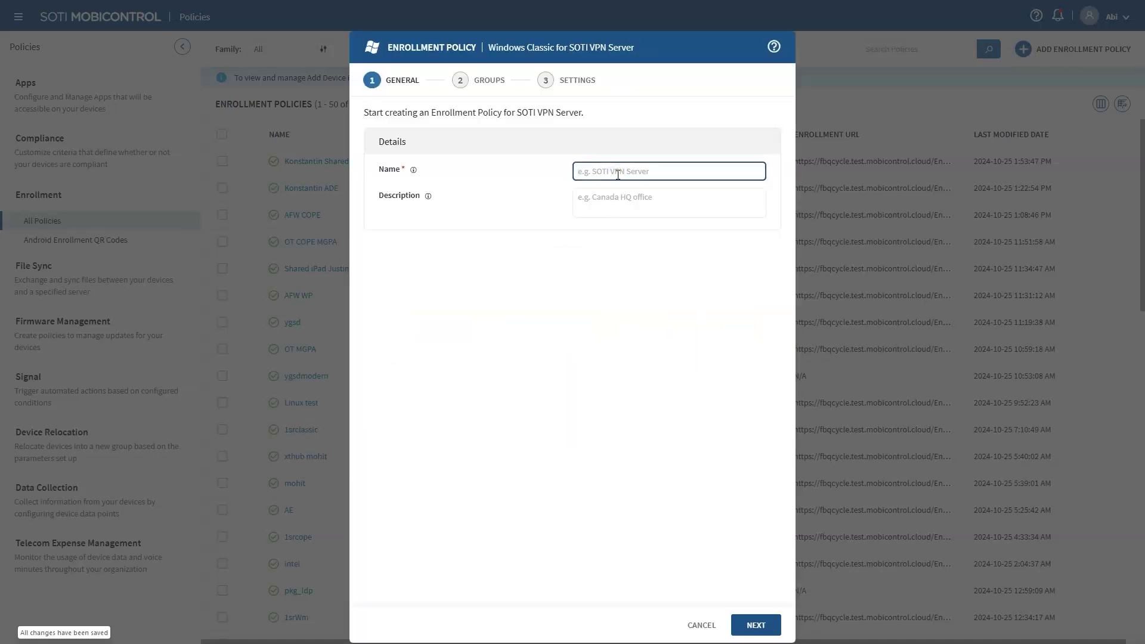
text(SOTI VPN Clean)
double_click(638, 175)
key(BackSpace)
click(756, 624)
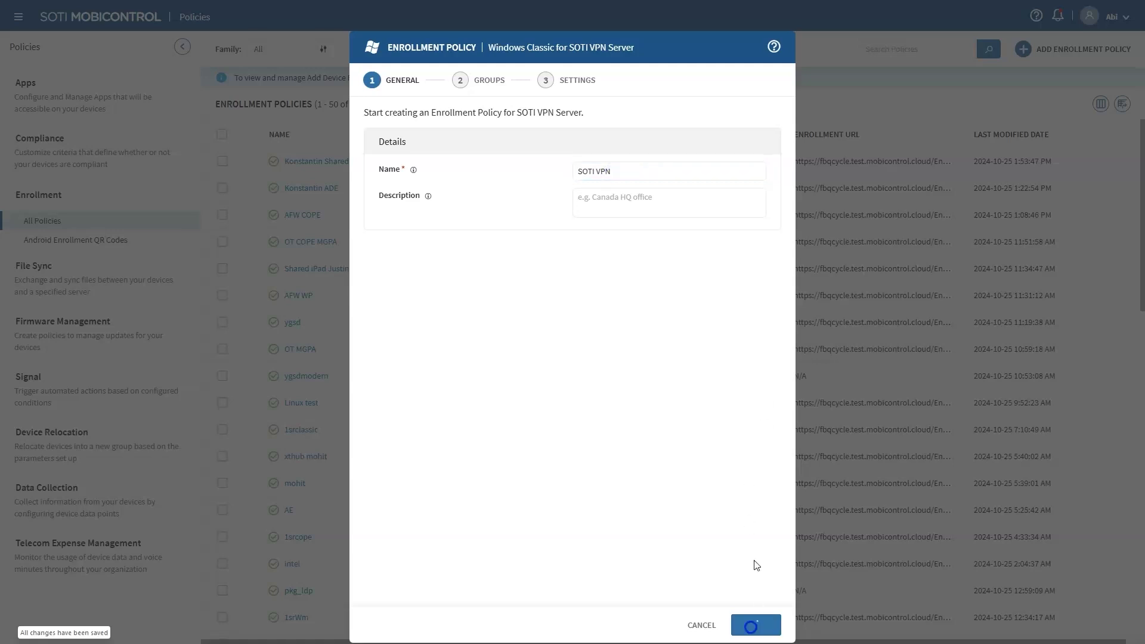
Step: Set the enrollment PIN to 1 and choose the SOTI VPN Clean device group
click(603, 170)
text(1)
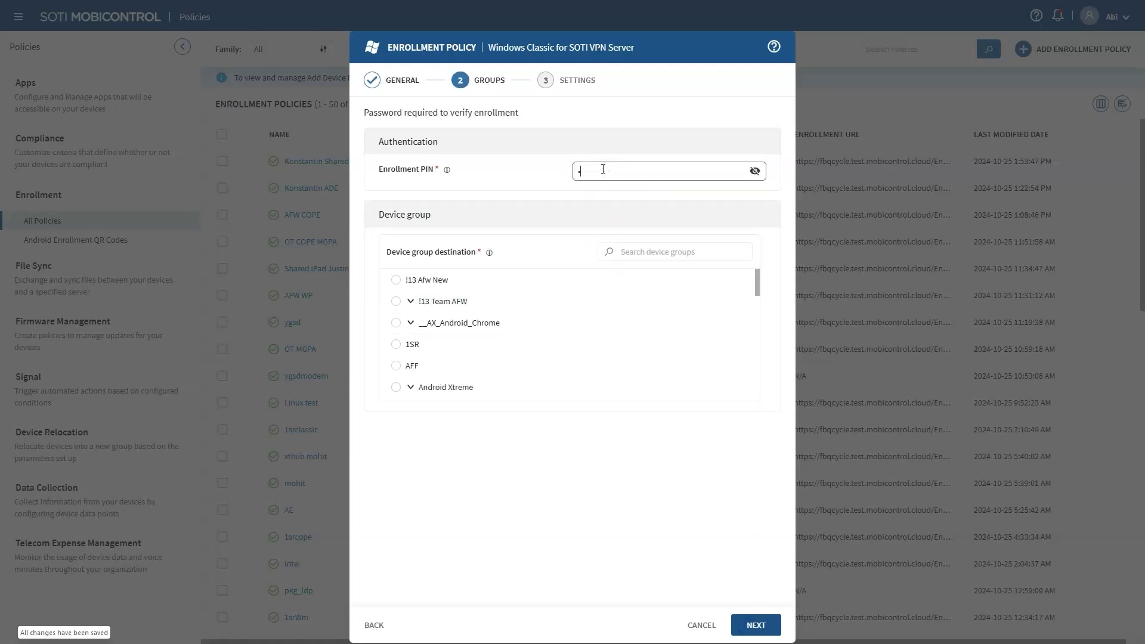
click(645, 252)
text(SOTI VPN Clean)
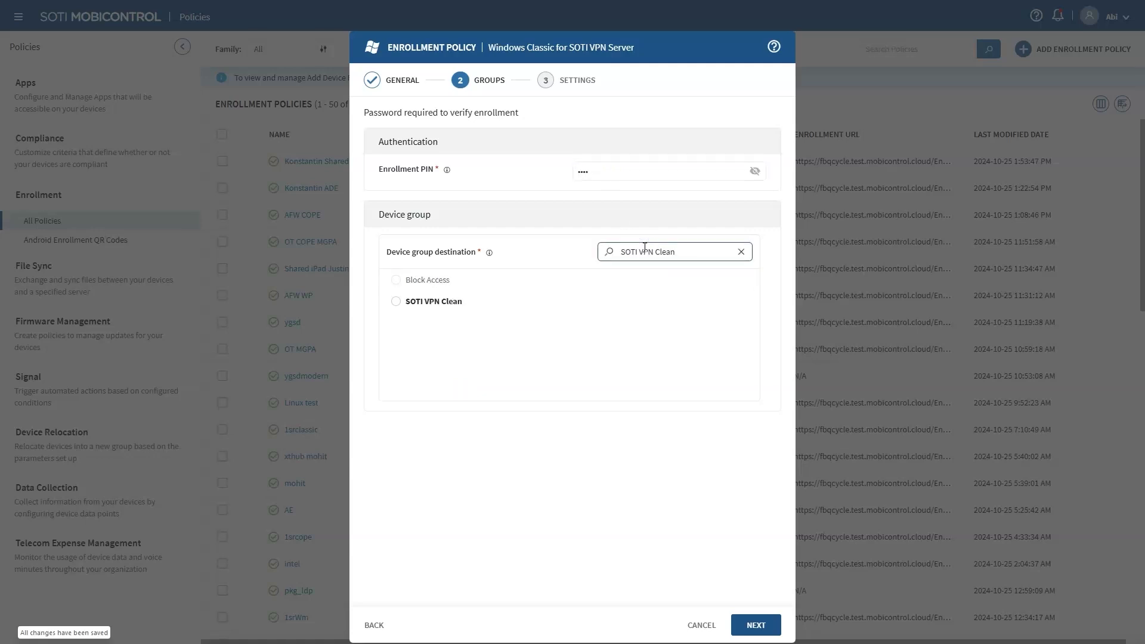
click(396, 301)
click(742, 252)
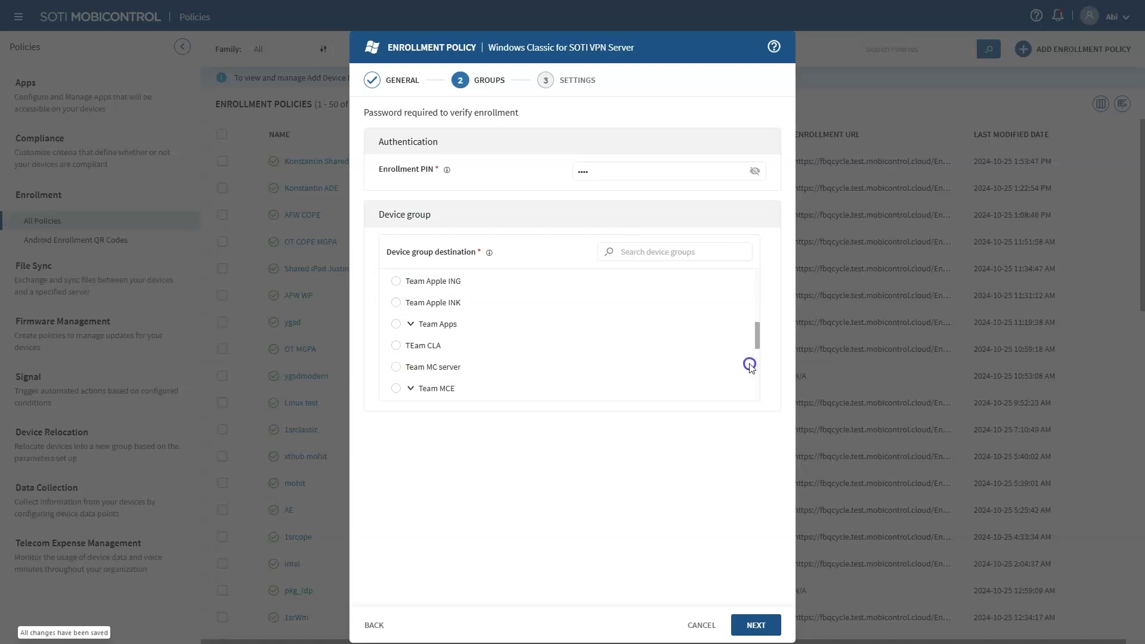
Step: Enable a deactivation date in the advanced settings and finish creating the policy
click(743, 630)
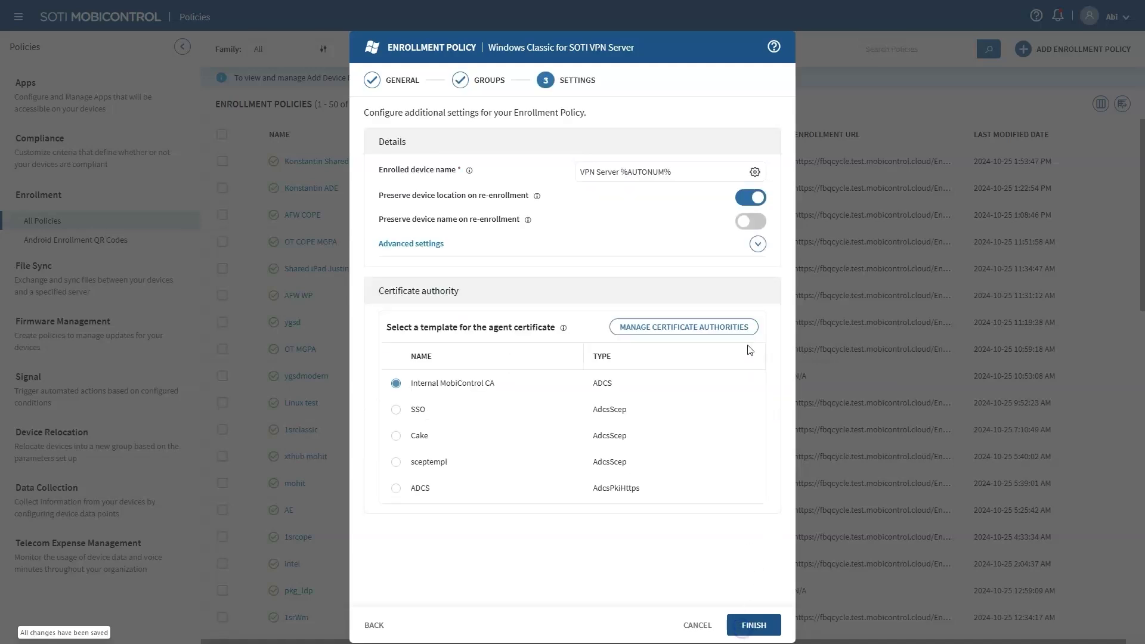
click(757, 244)
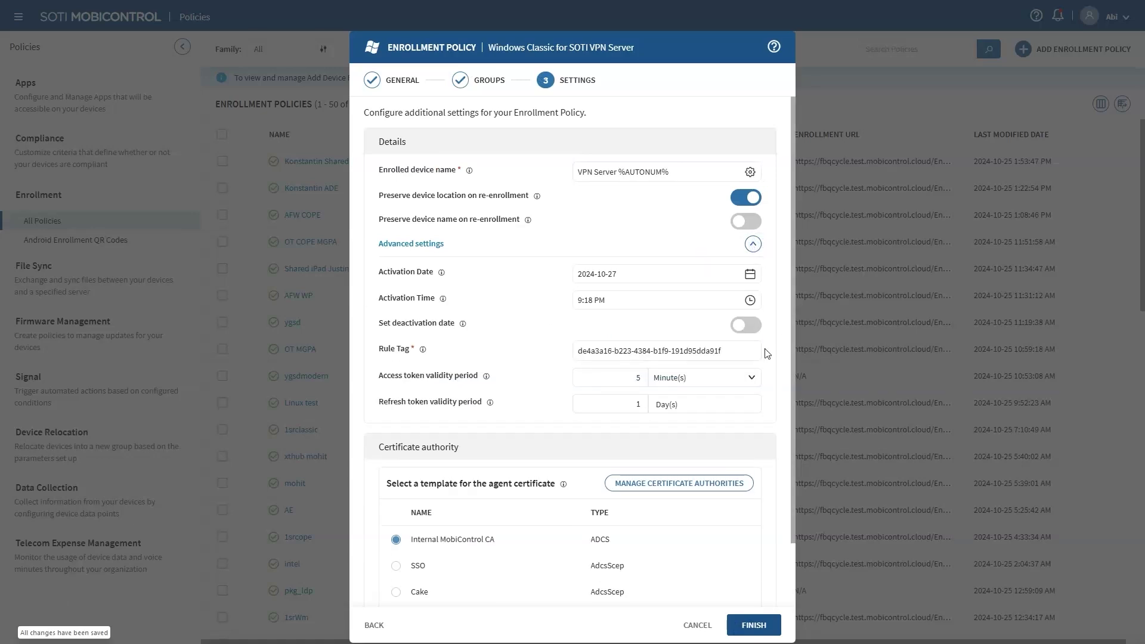
click(746, 325)
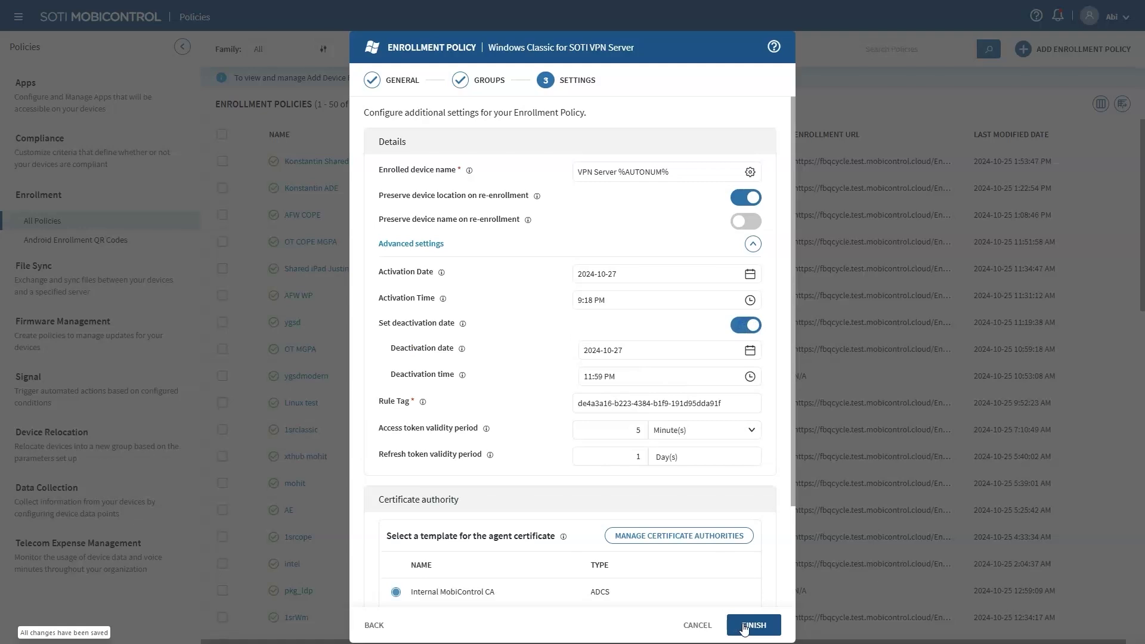
click(743, 626)
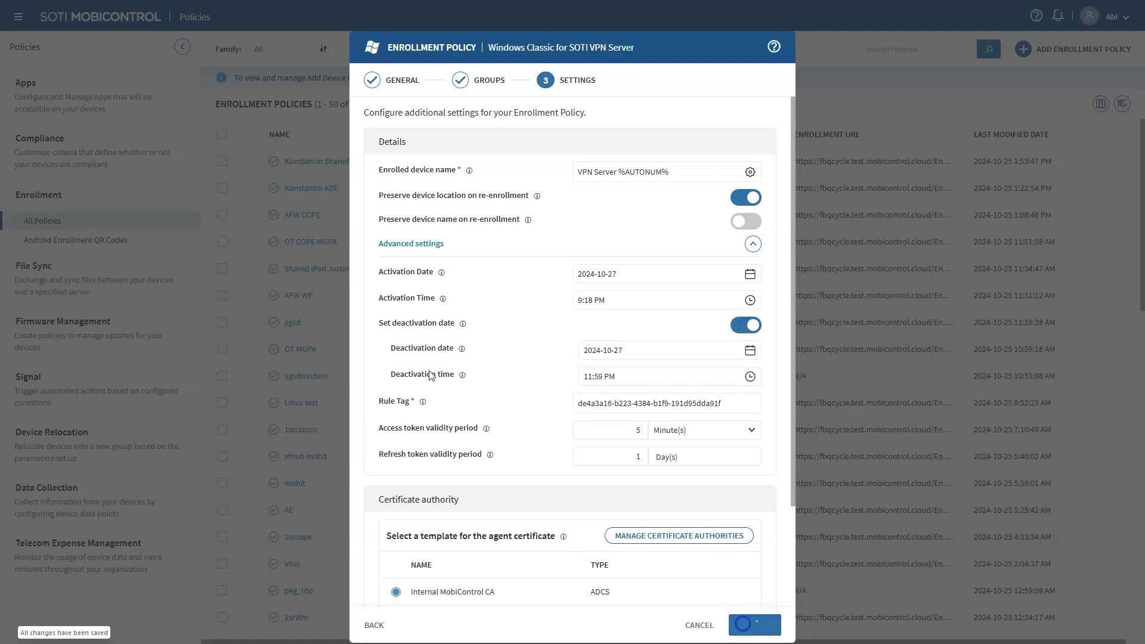
click(751, 610)
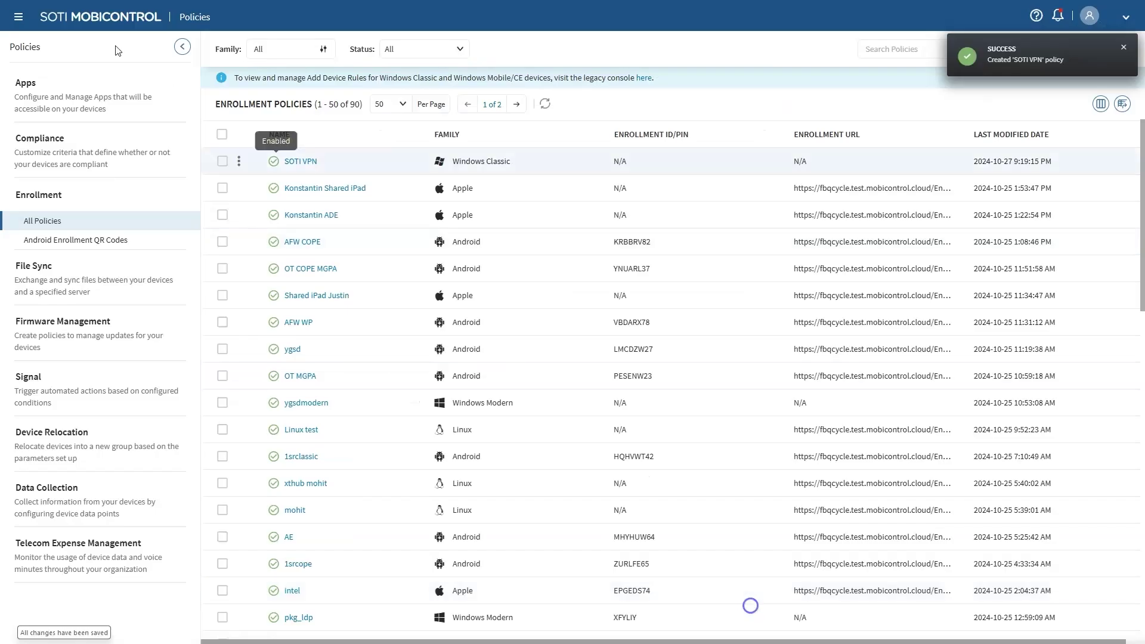
Step: Open the SOTI VPN Server Settings configuration of device VPN Server 2019 22138
click(18, 17)
click(57, 117)
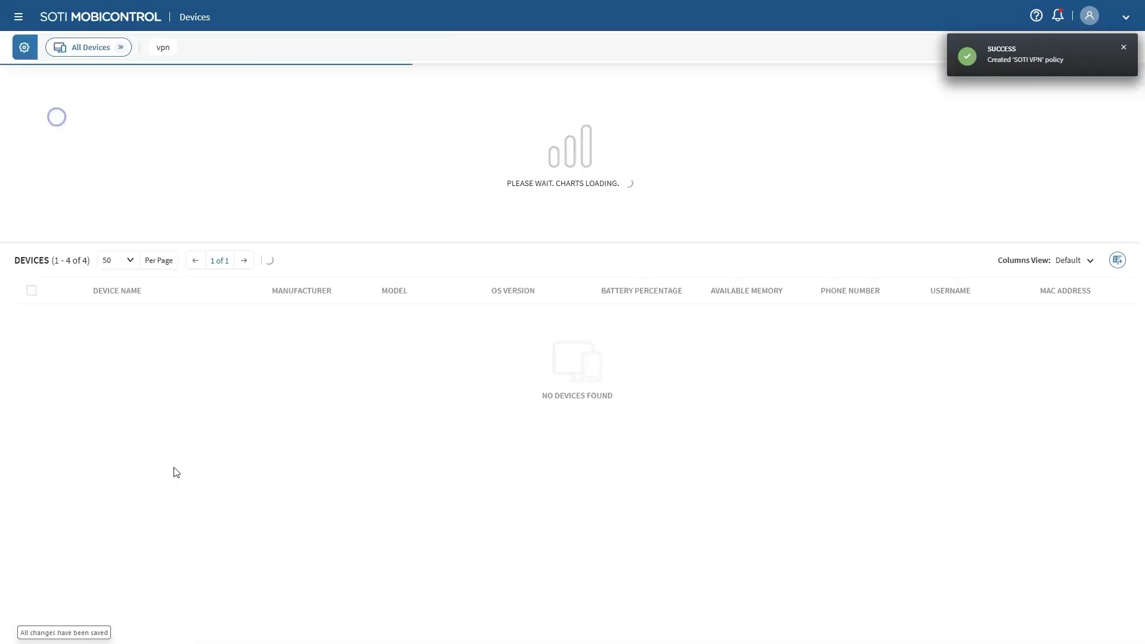
click(159, 318)
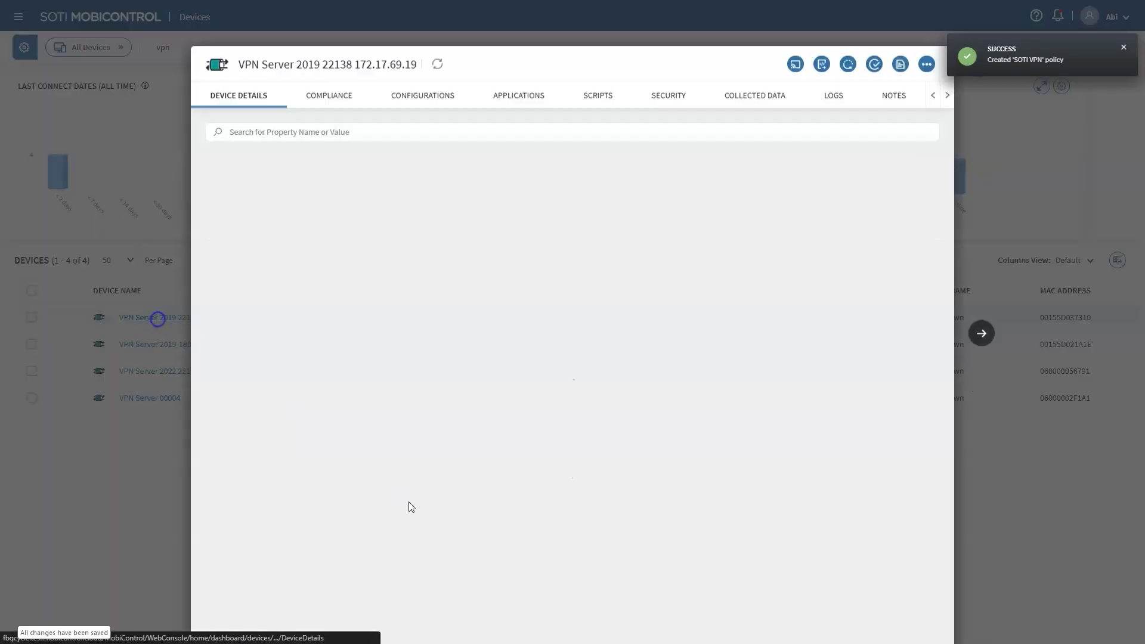
click(445, 88)
scroll(507, 301, down, 15)
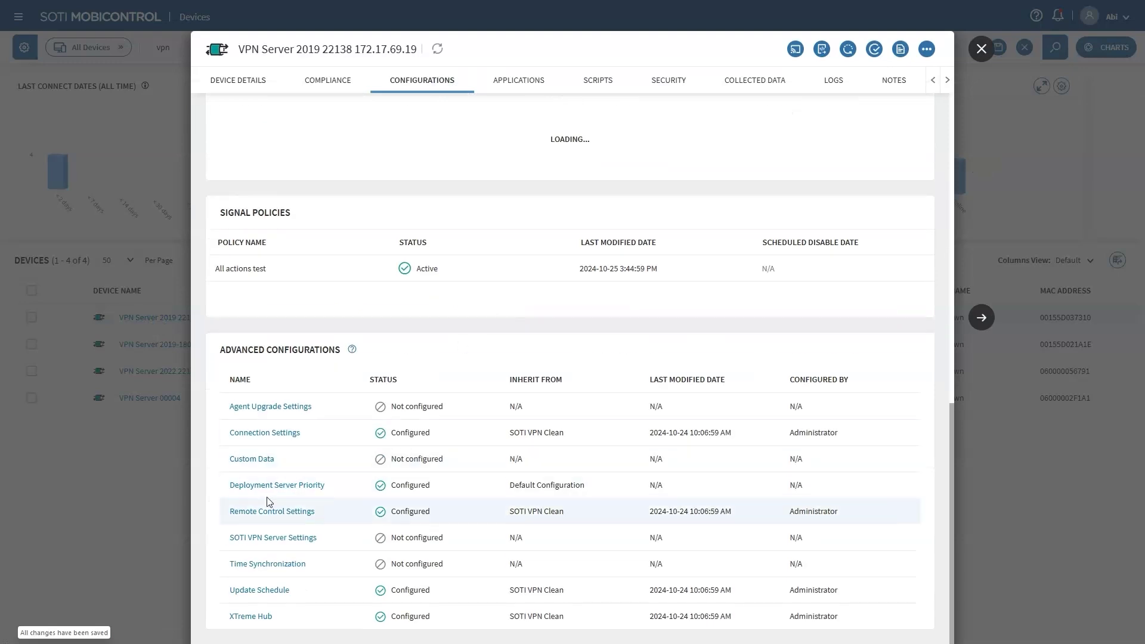
click(267, 538)
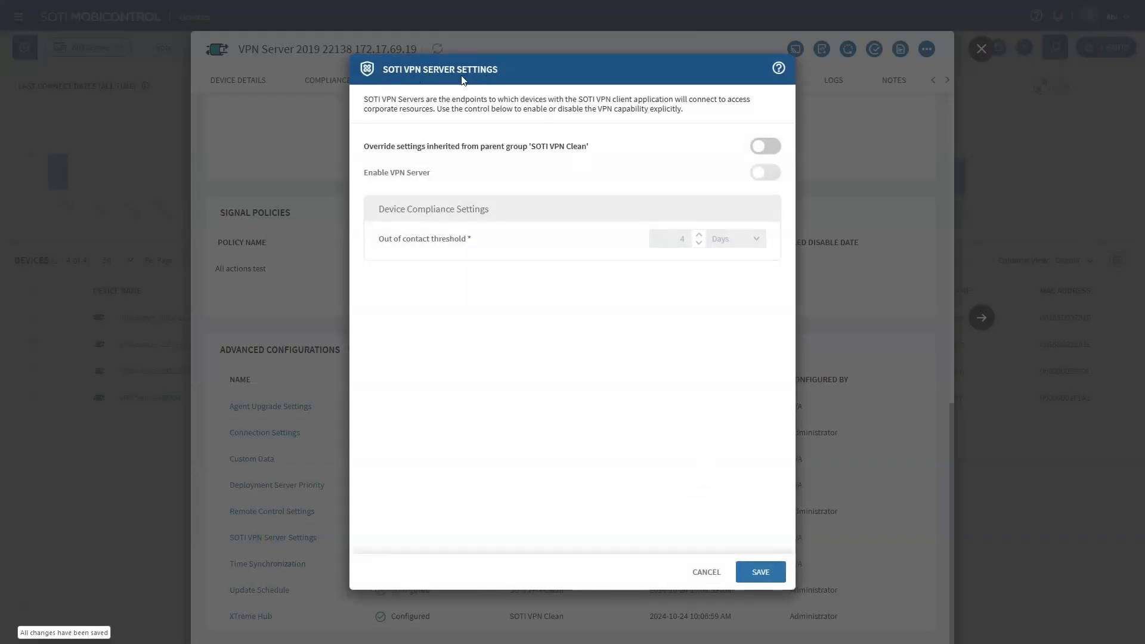
Step: Override inherited settings, enable VPN Server, and lower the out of contact threshold by two
click(766, 147)
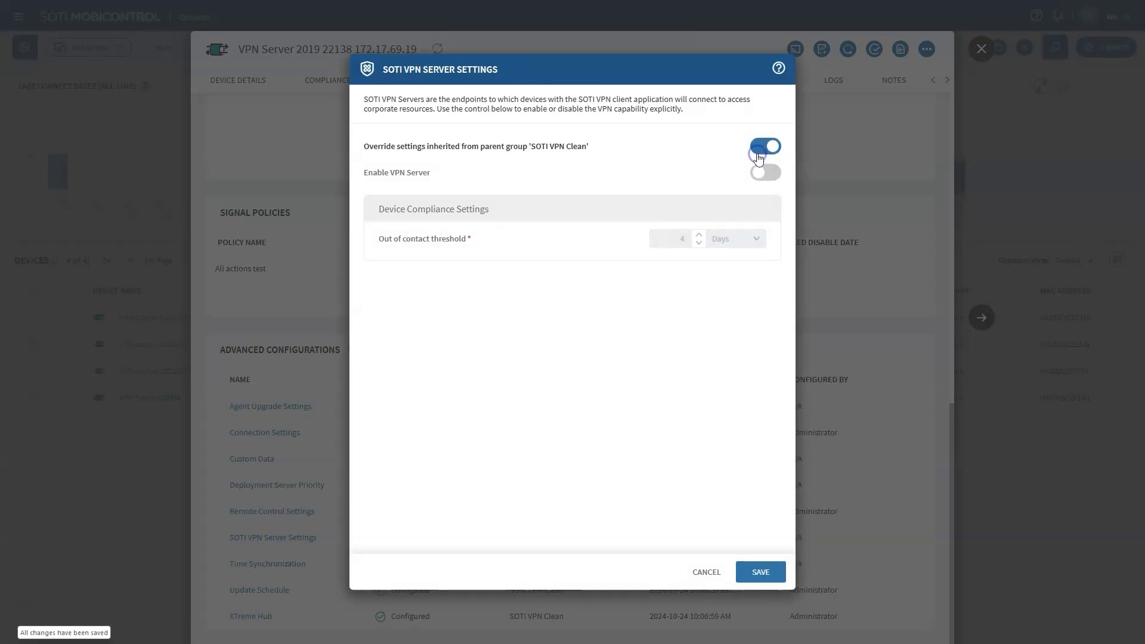
click(760, 174)
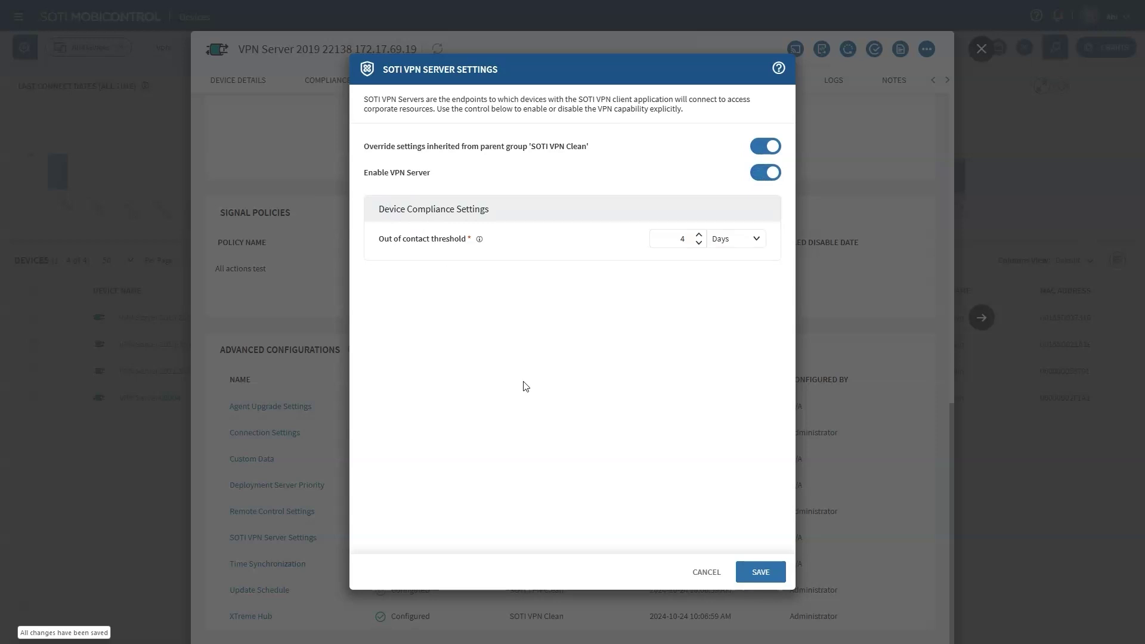
mouse_move(480, 245)
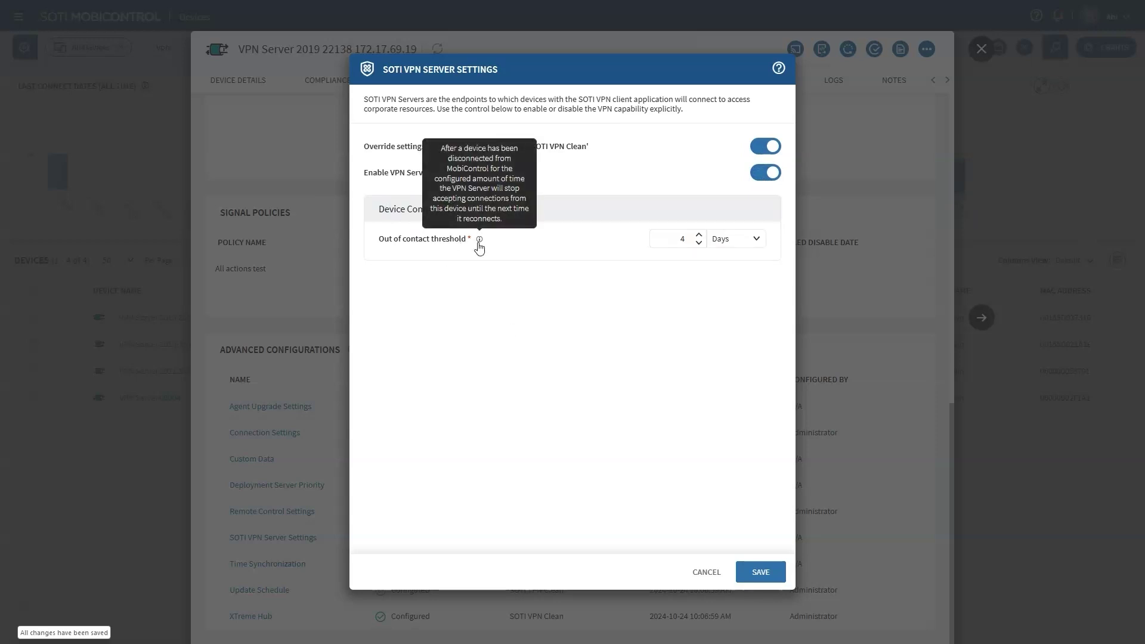
click(699, 243)
click(699, 242)
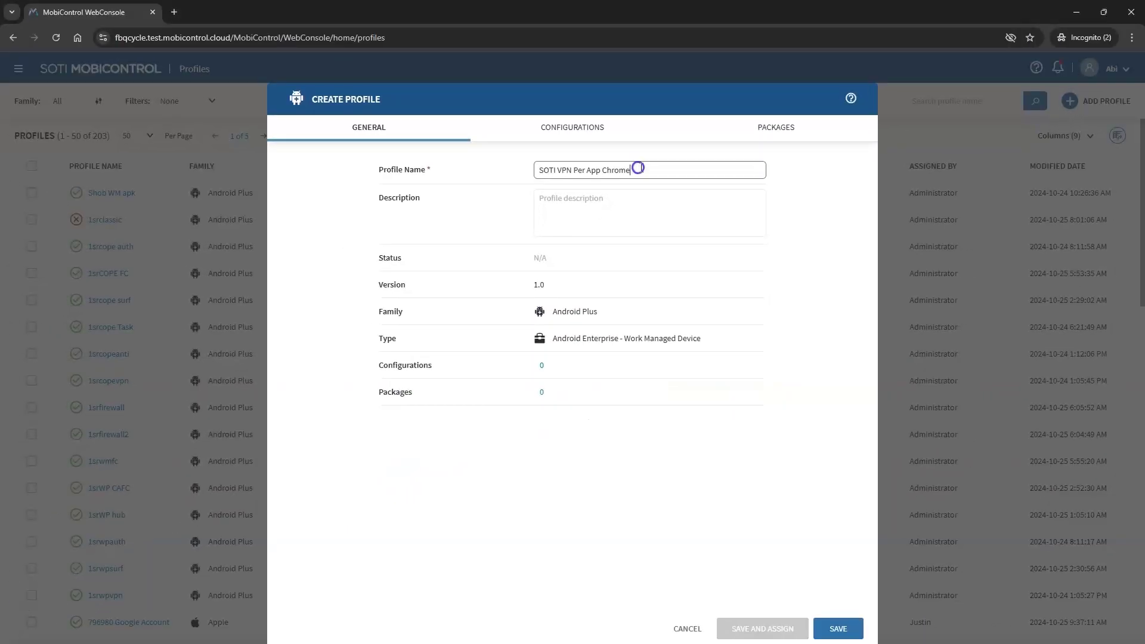
Step: Show the configuration types available to add on the SOTI VPN Per App Chrome profile
click(576, 127)
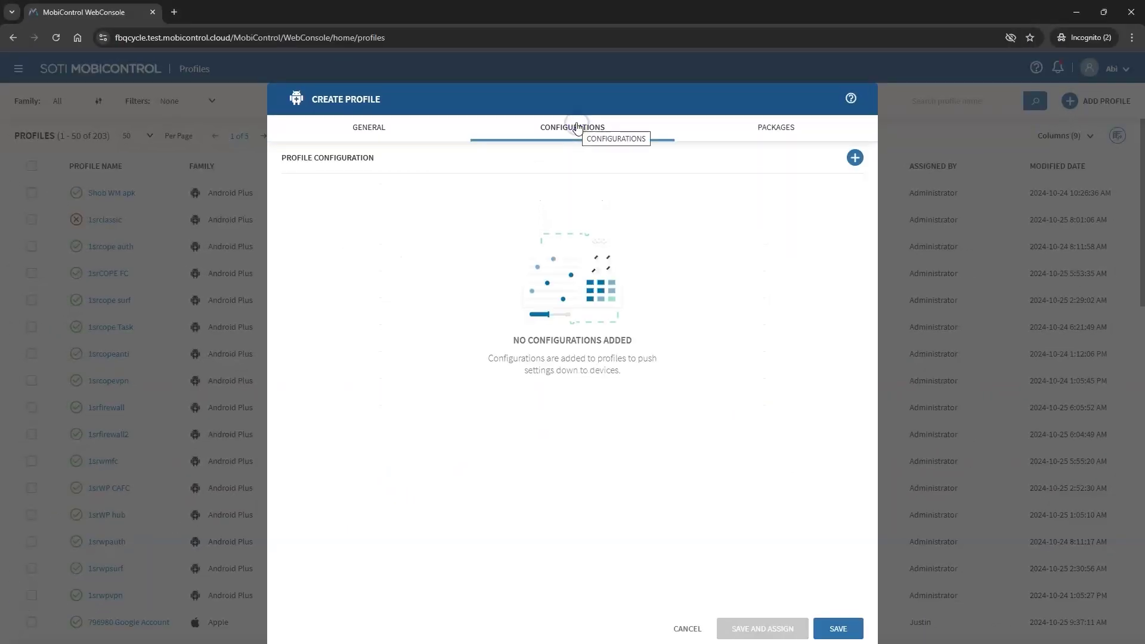
click(855, 157)
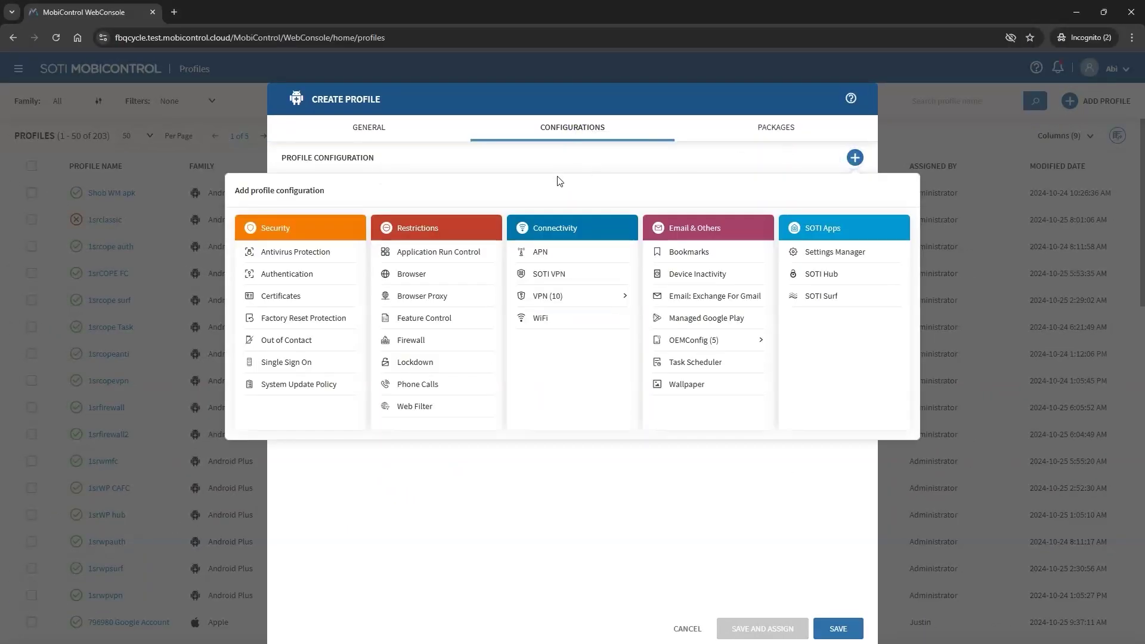
Step: Add a SOTI VPN configuration with server 172.17.24.0 on VPN Server 2019-18096 (172.17.69.20)
click(550, 276)
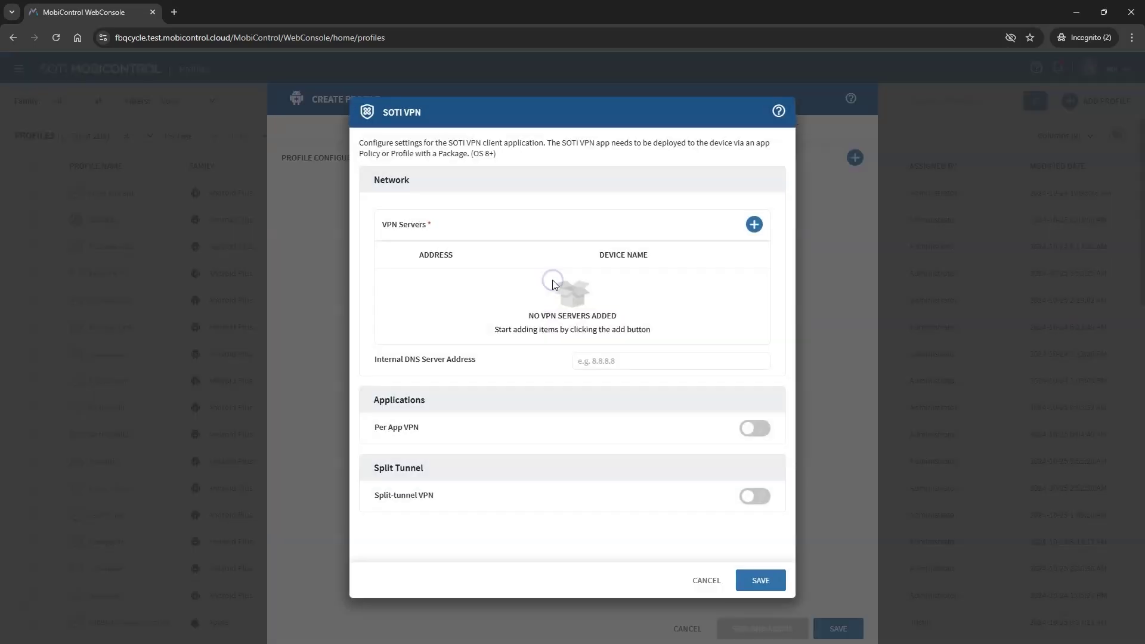
click(753, 226)
click(620, 307)
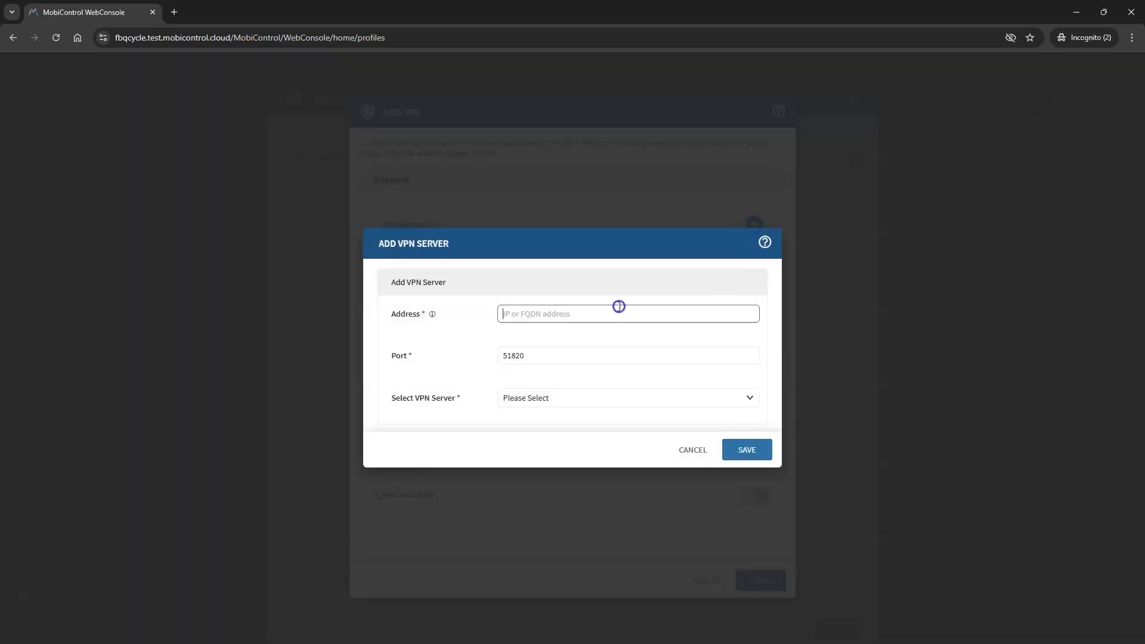
text(172.17.24.0)
click(636, 398)
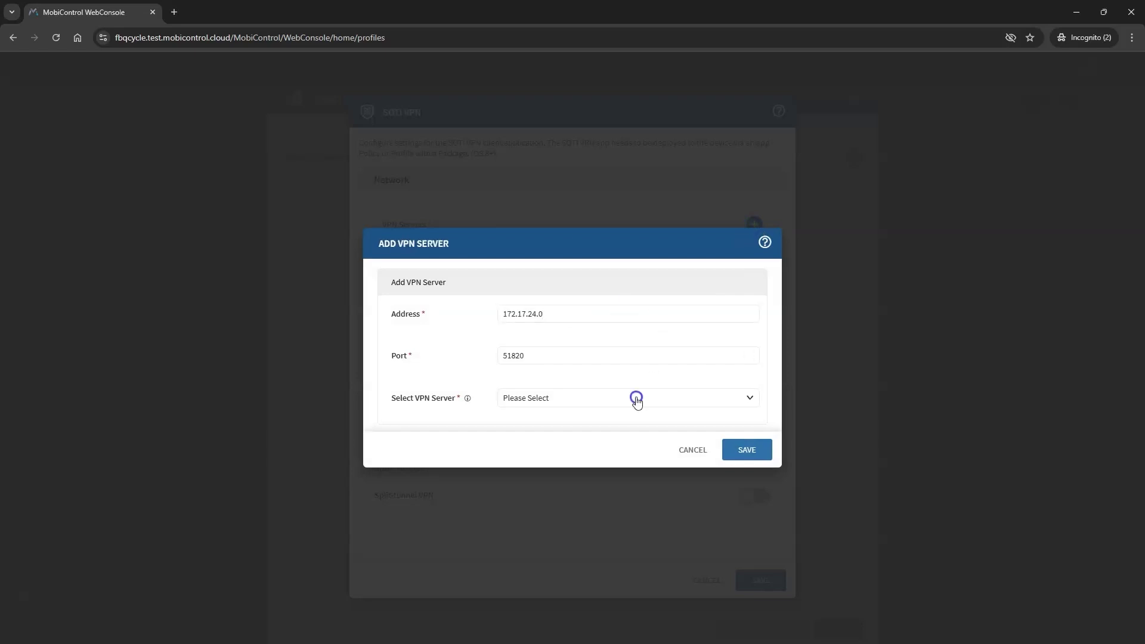
click(616, 421)
click(737, 448)
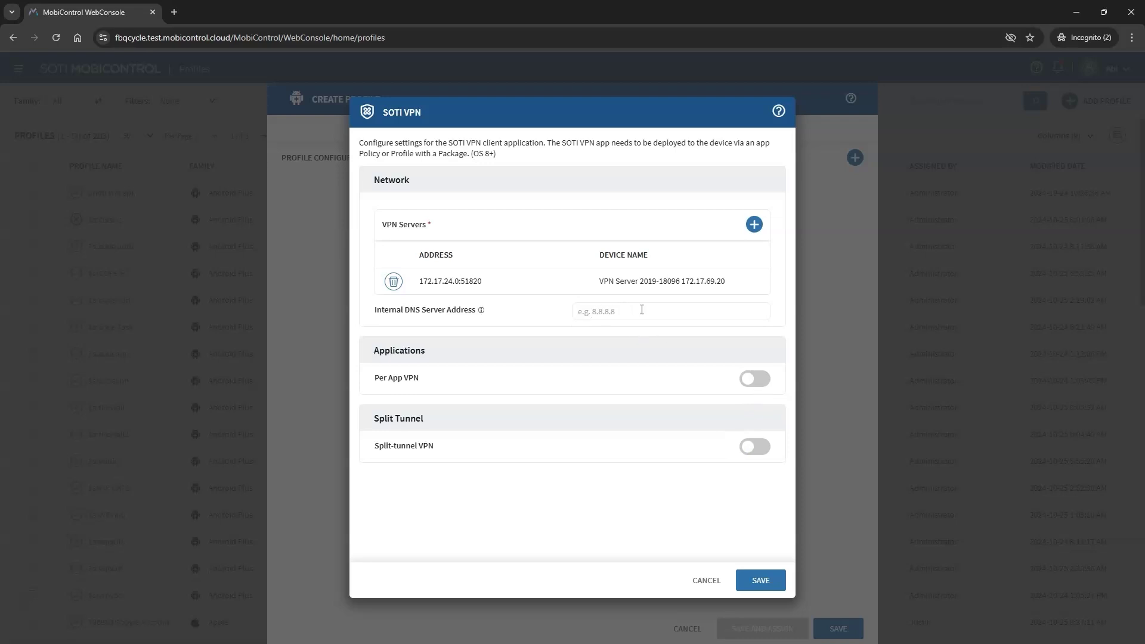
Step: Turn on per-app VPN and add Google Chrome as the tunnelled application
click(751, 381)
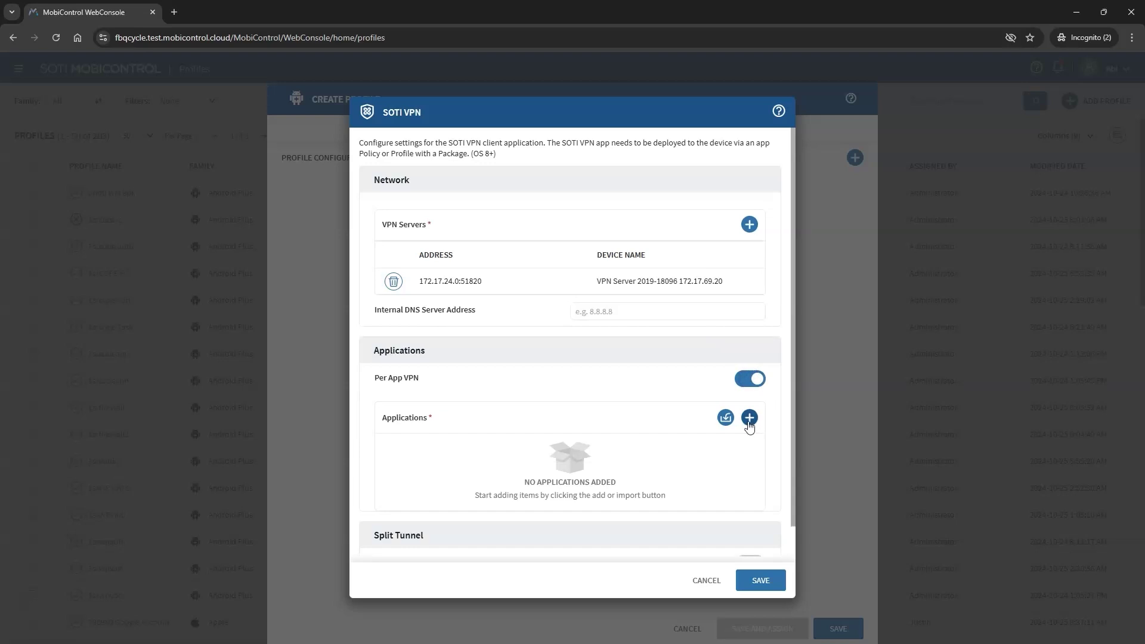
click(749, 418)
click(469, 475)
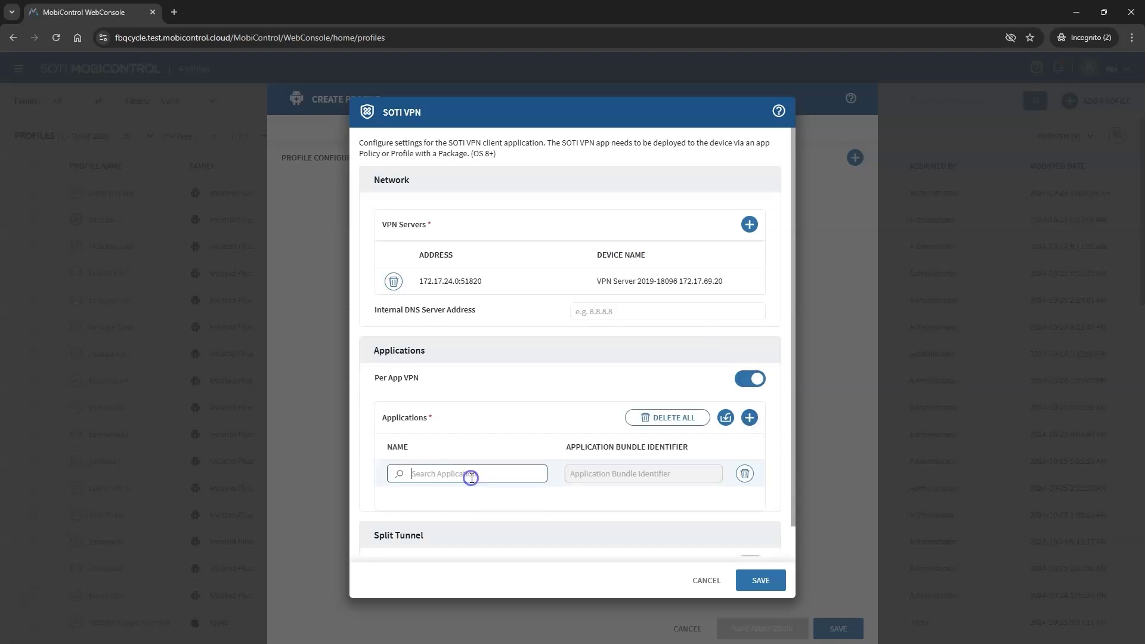
text(chrome)
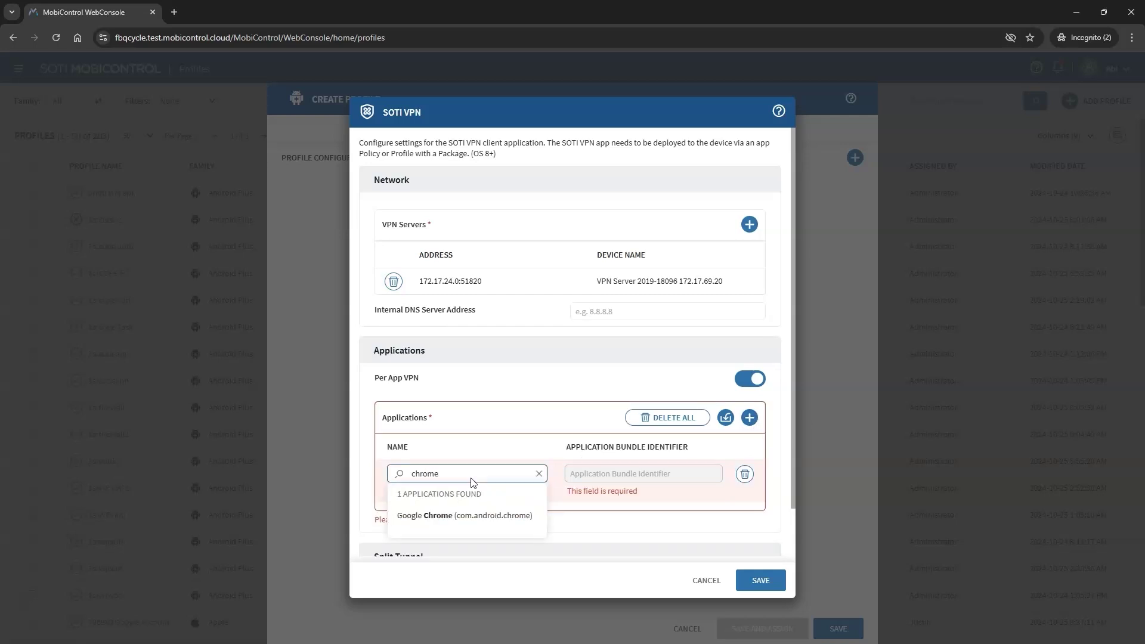
click(480, 517)
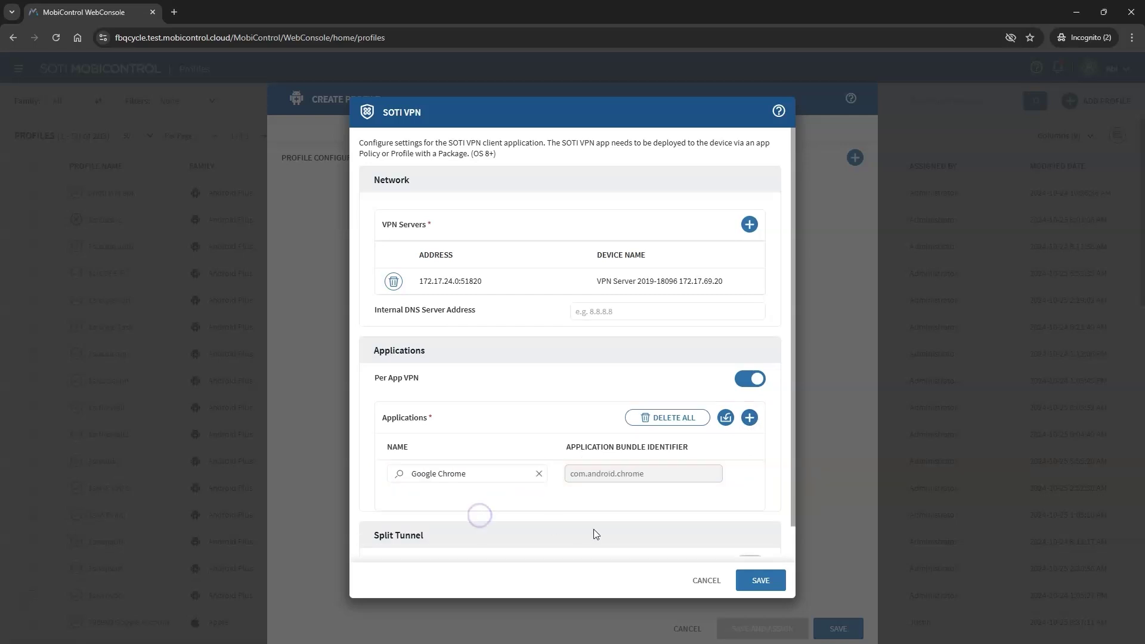
Step: Try split-tunnel VPN, switch it back off, and save the SOTI VPN configuration
scroll(593, 528, down, 1)
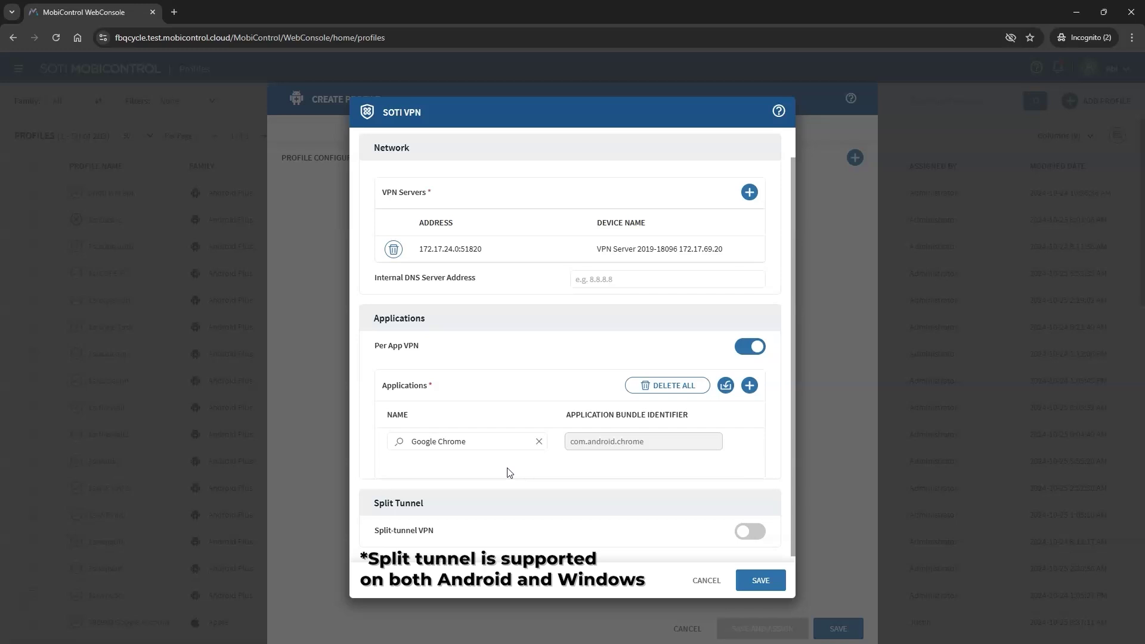
click(753, 531)
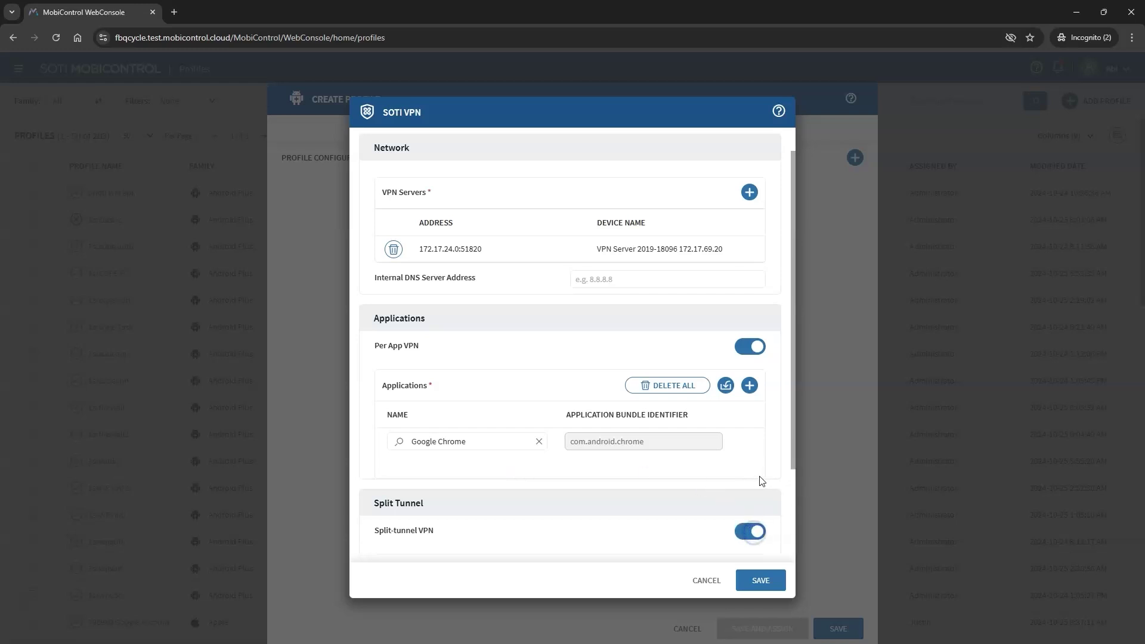
scroll(762, 480, down, 2)
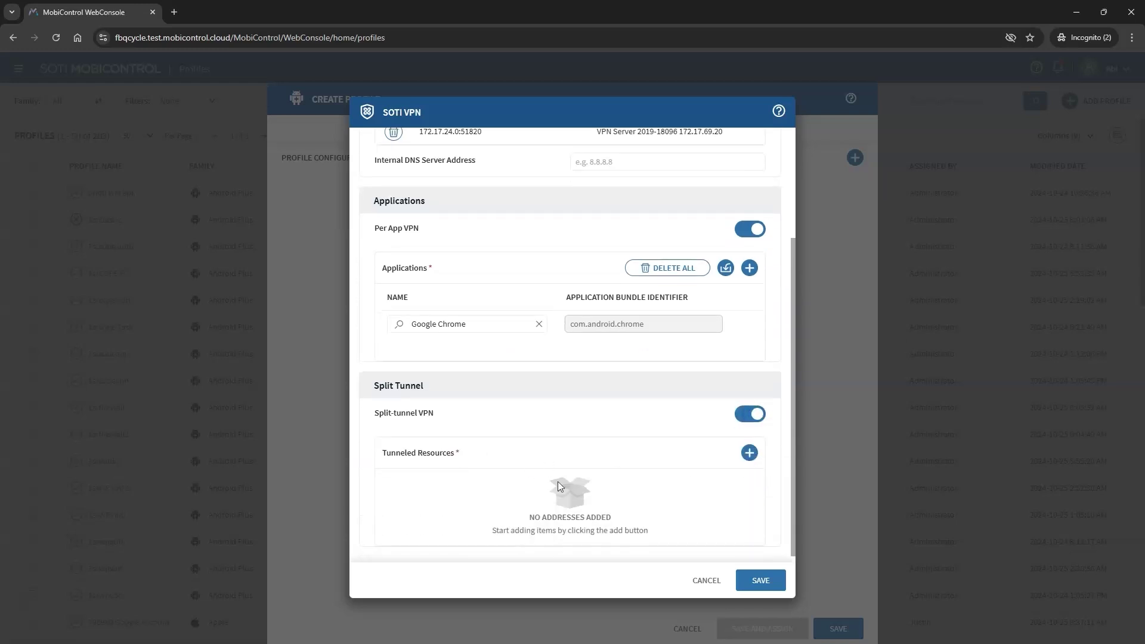
click(749, 453)
click(422, 510)
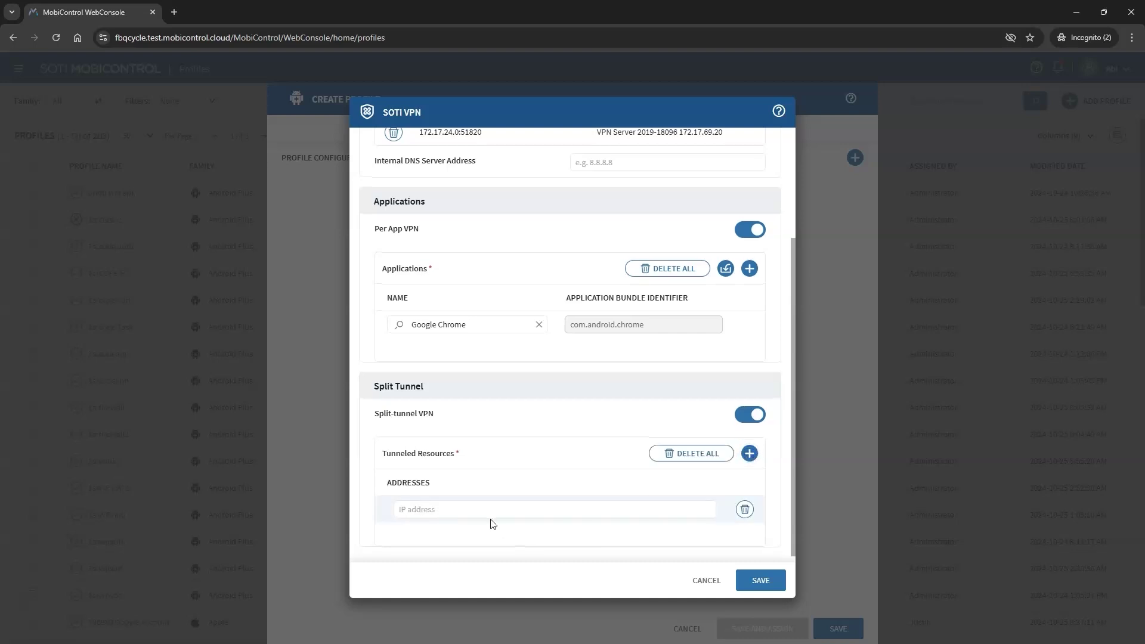
click(750, 414)
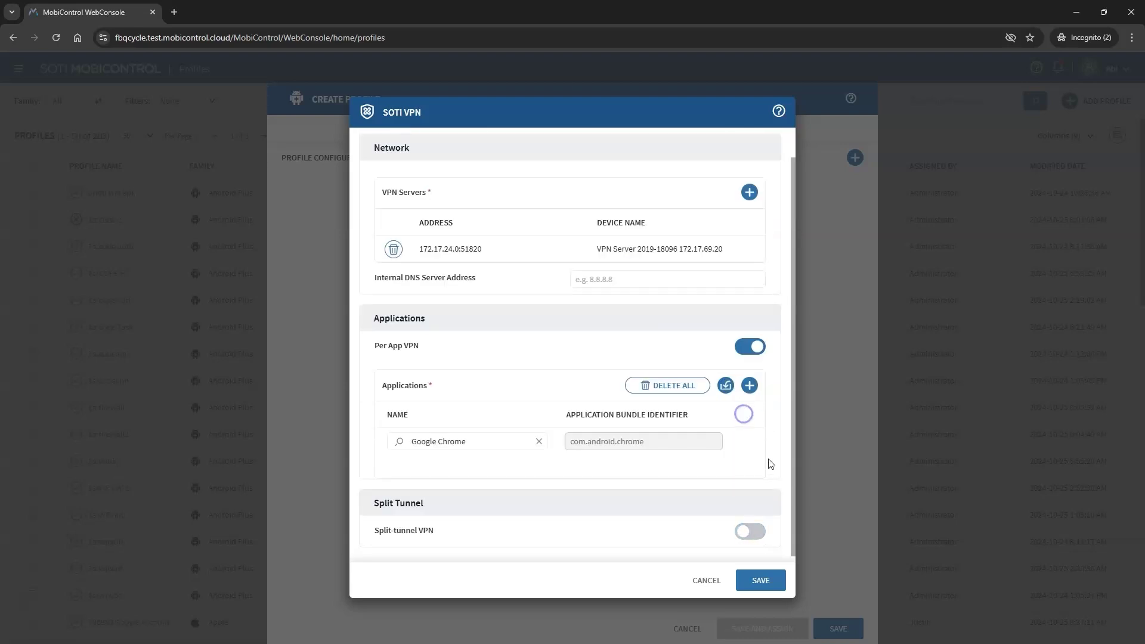
scroll(769, 466, up, 2)
scroll(783, 487, down, 1)
click(778, 585)
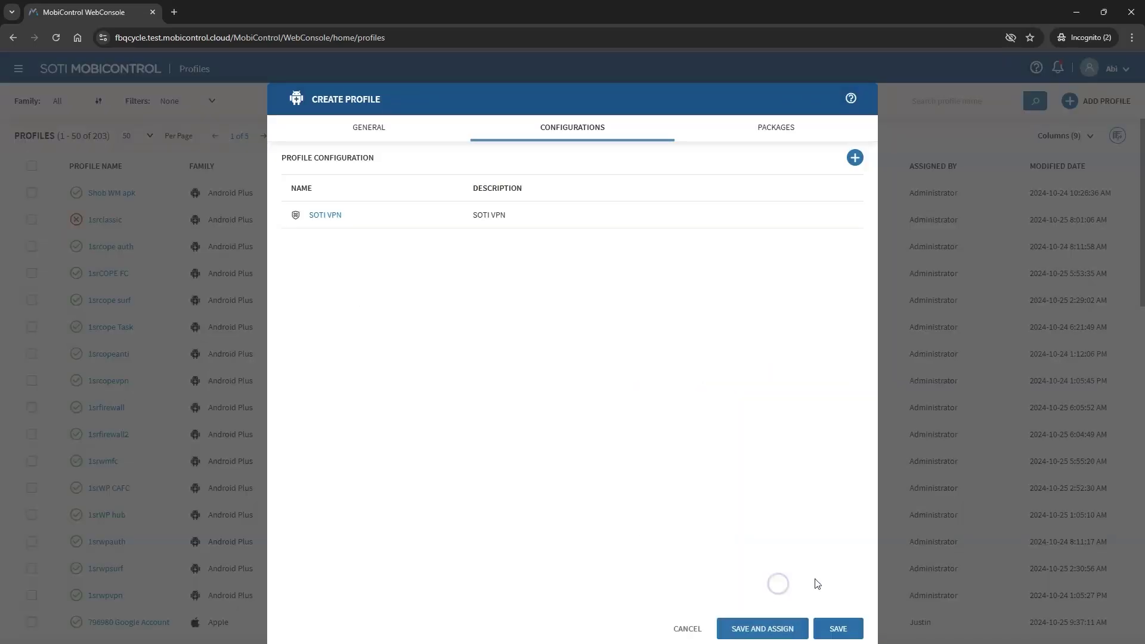
Step: Add the net.soti.vpn package to the SOTI VPN Per App Chrome profile
click(765, 129)
click(854, 159)
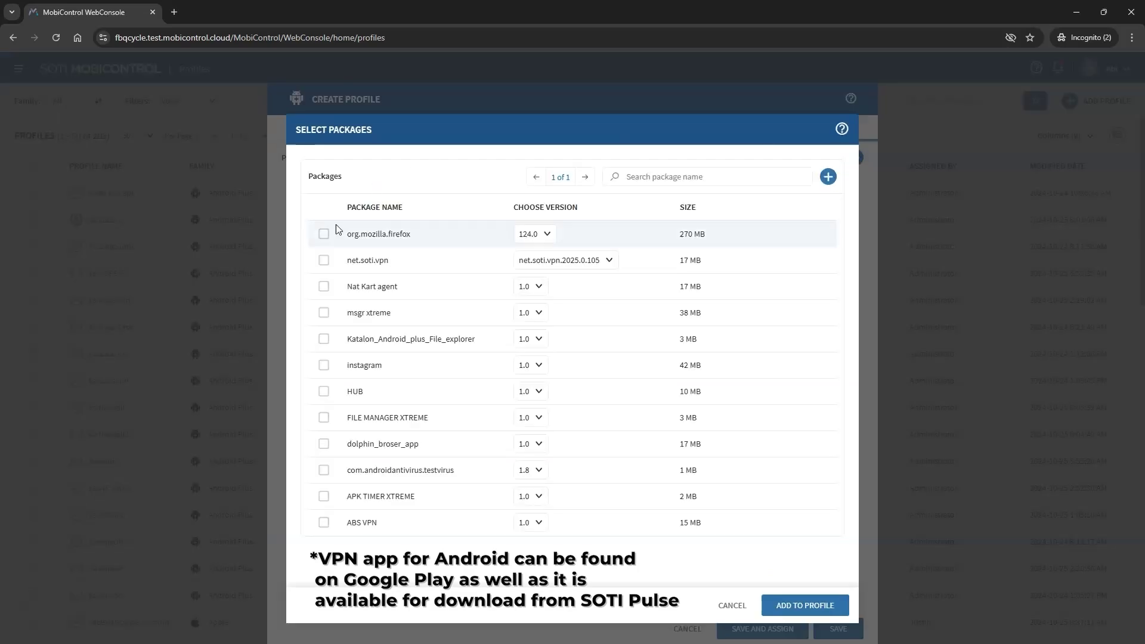
click(323, 260)
click(800, 612)
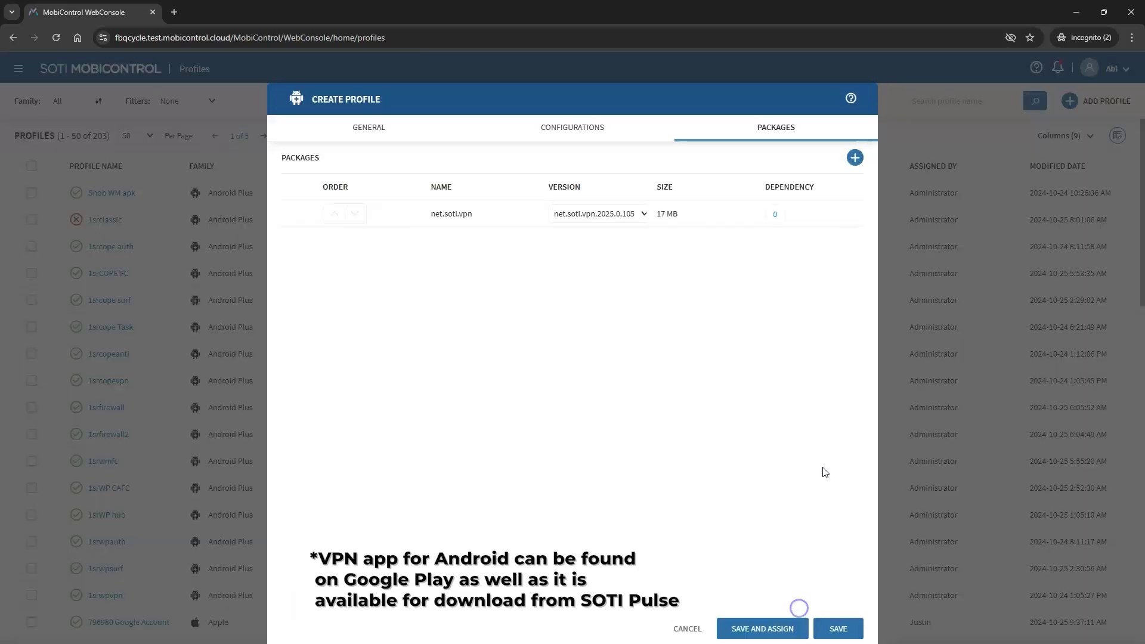
click(563, 127)
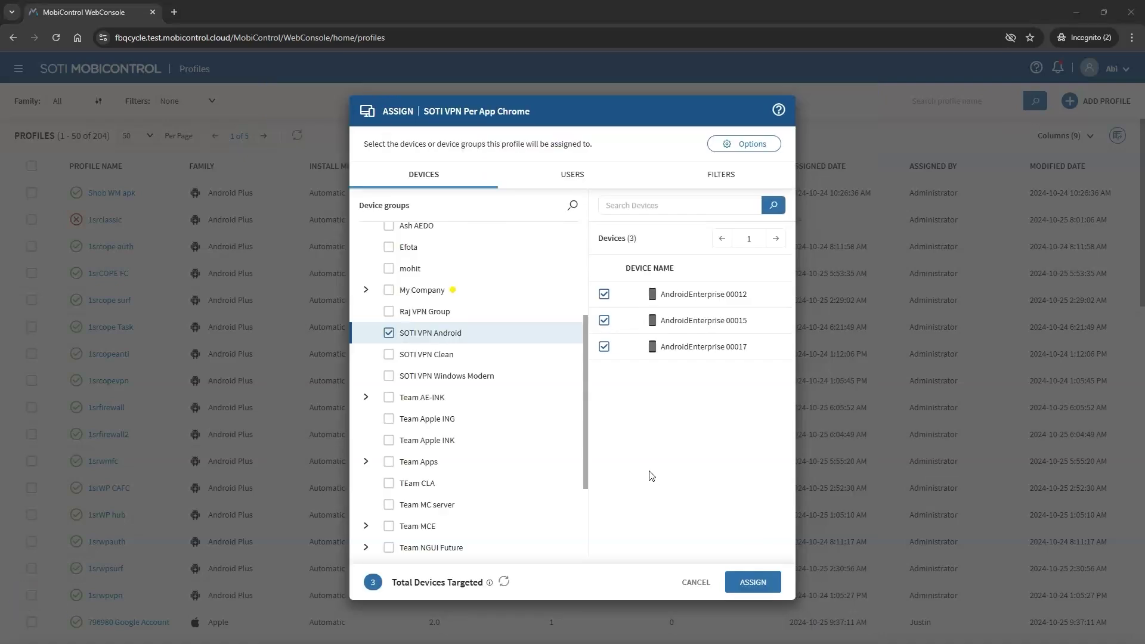
Step: Assign the SOTI VPN Per App Chrome profile to the three devices in the SOTI VPN Android group
click(750, 588)
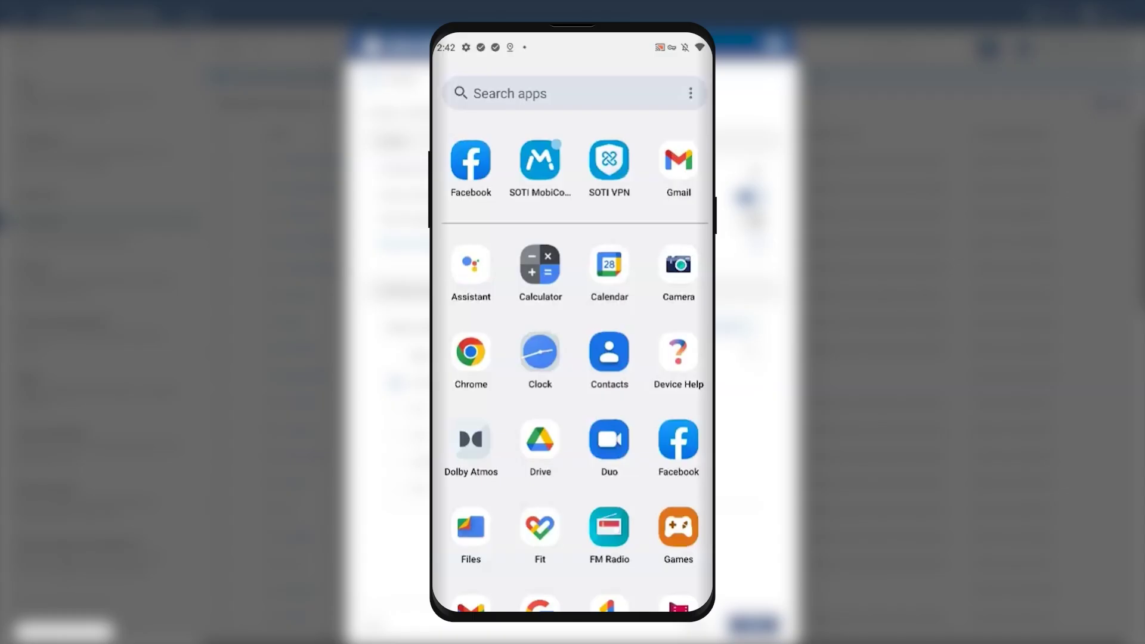